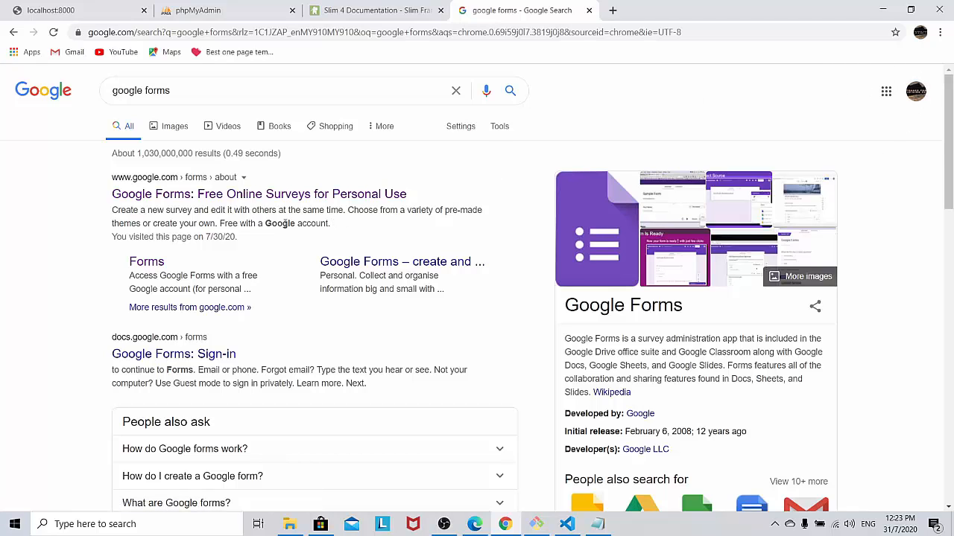
Step: Open the 'Google Forms: Free Online Surveys for Personal Use' result from the search results
left_click(292, 198)
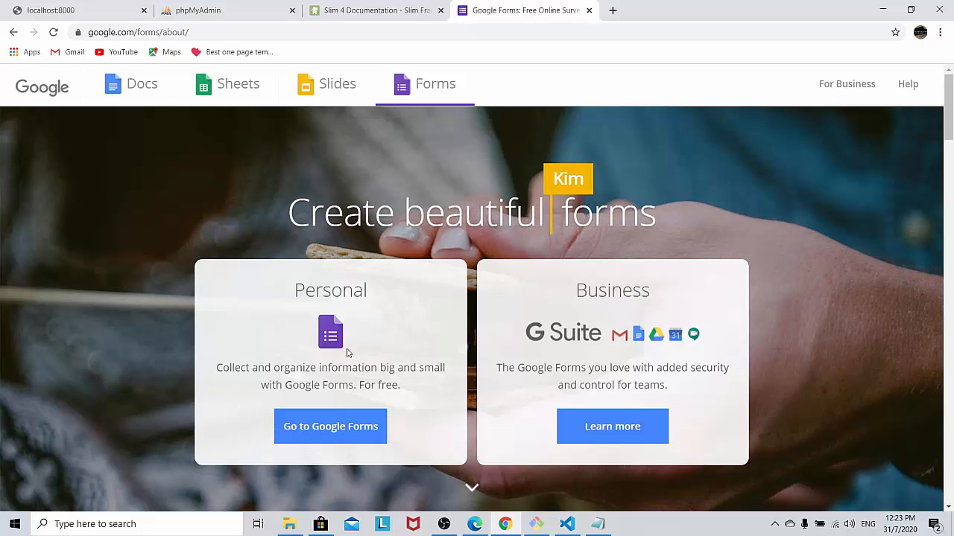
Step: Open the Event Registration form from Recent forms and scroll through all its questions
left_click(345, 438)
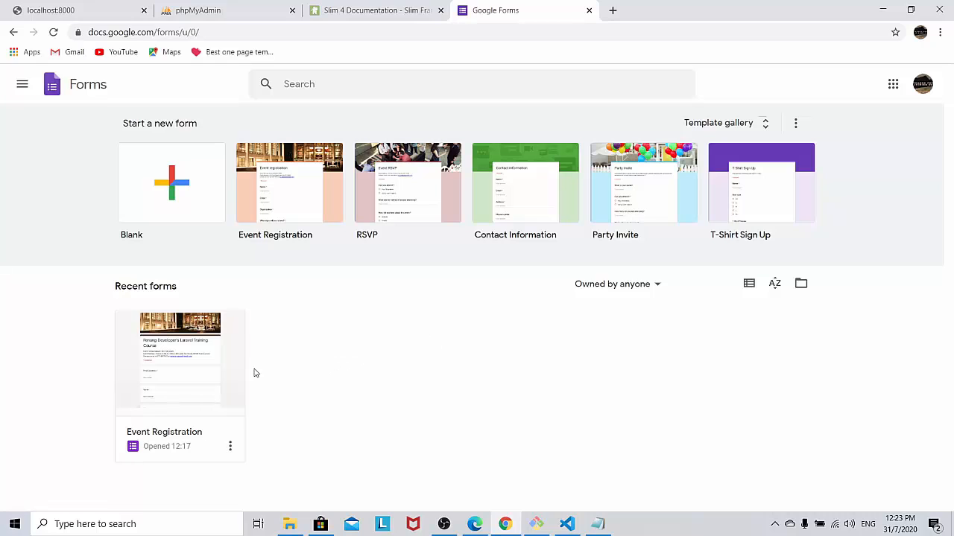
left_click(198, 382)
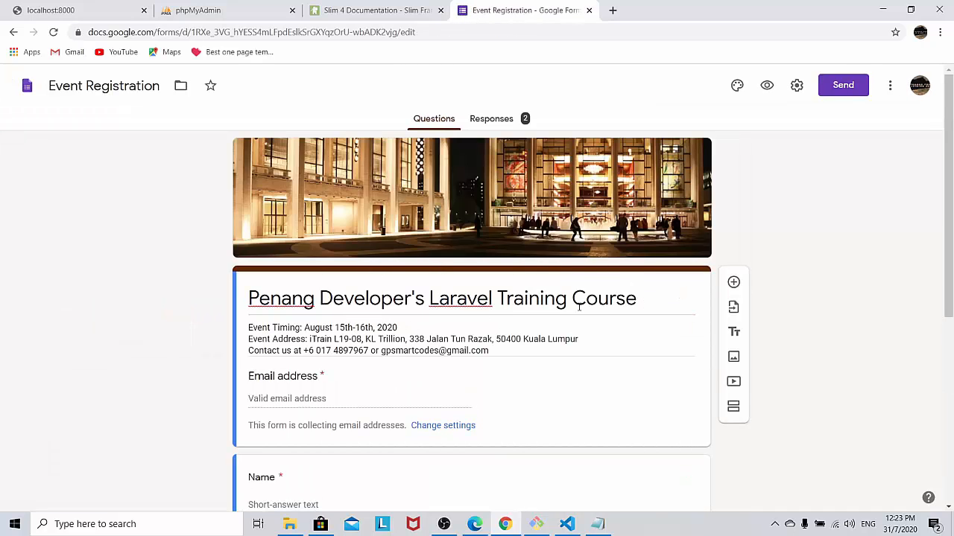
scroll(579, 307, "down", 1)
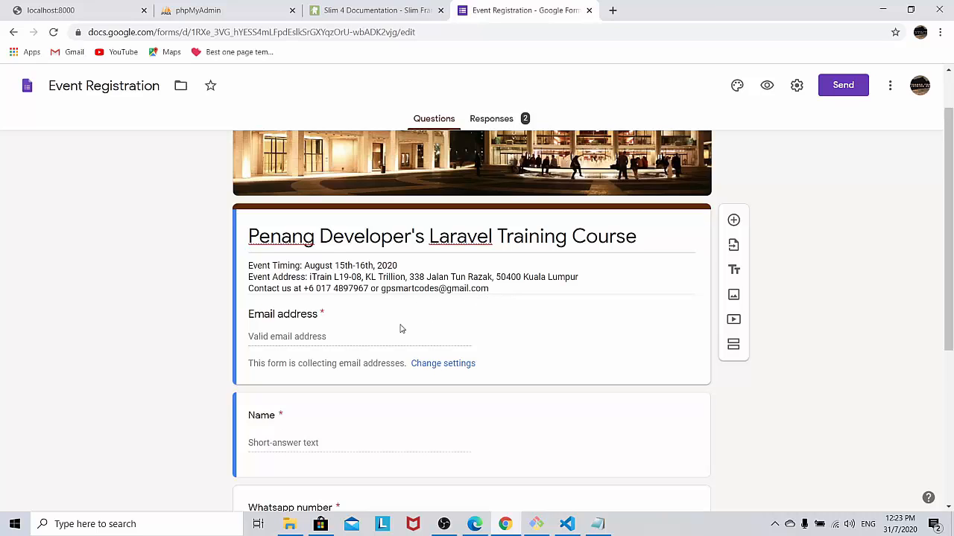
scroll(400, 329, "down", 1)
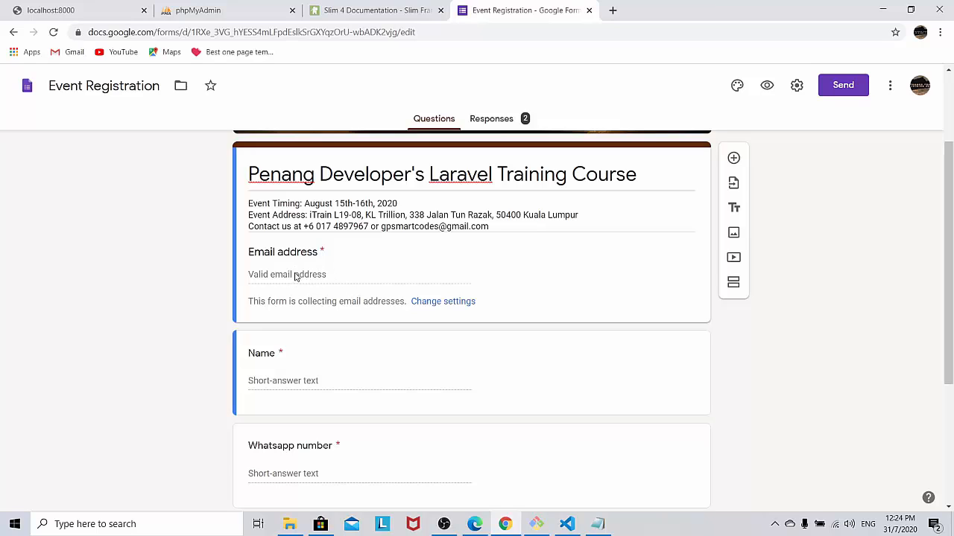
scroll(298, 276, "down", 1)
scroll(305, 320, "down", 1)
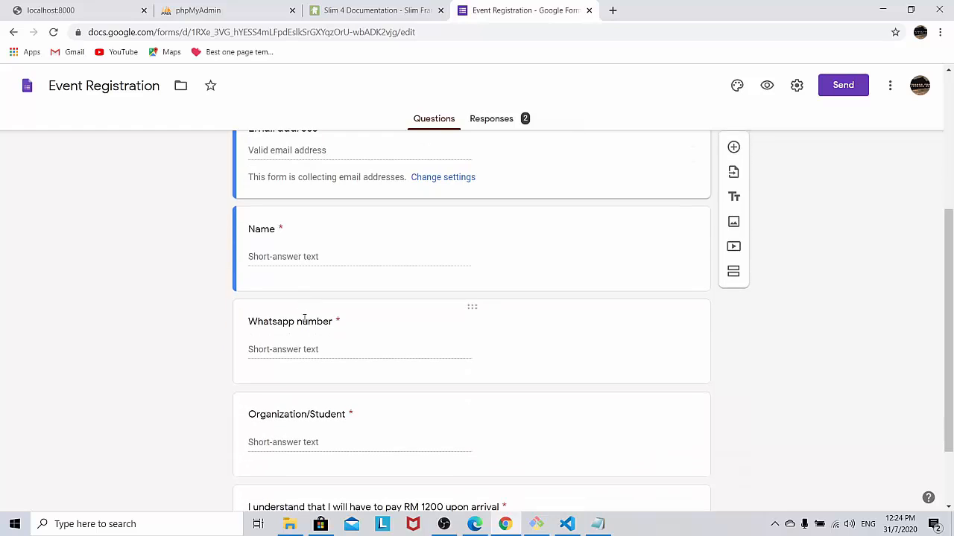
scroll(291, 362, "down", 2)
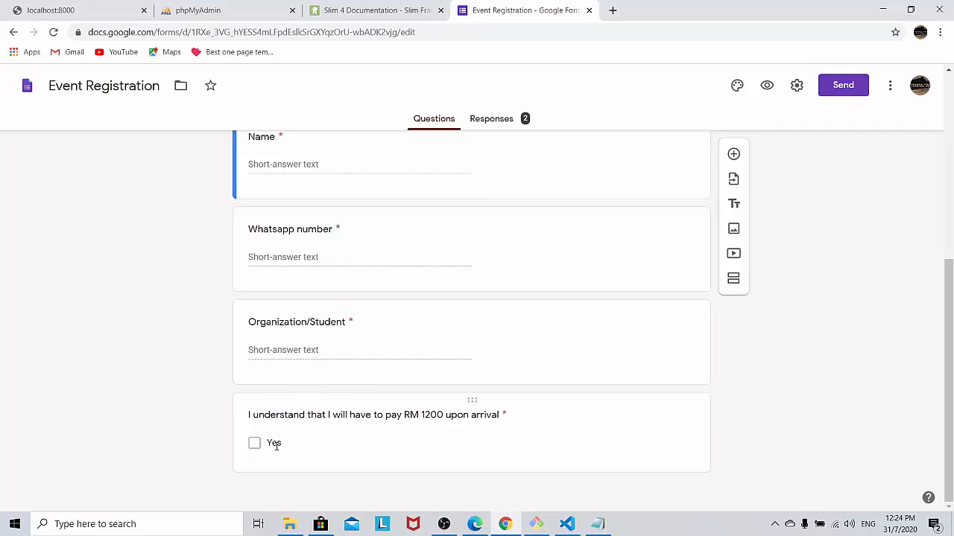
scroll(191, 390, "up", 3)
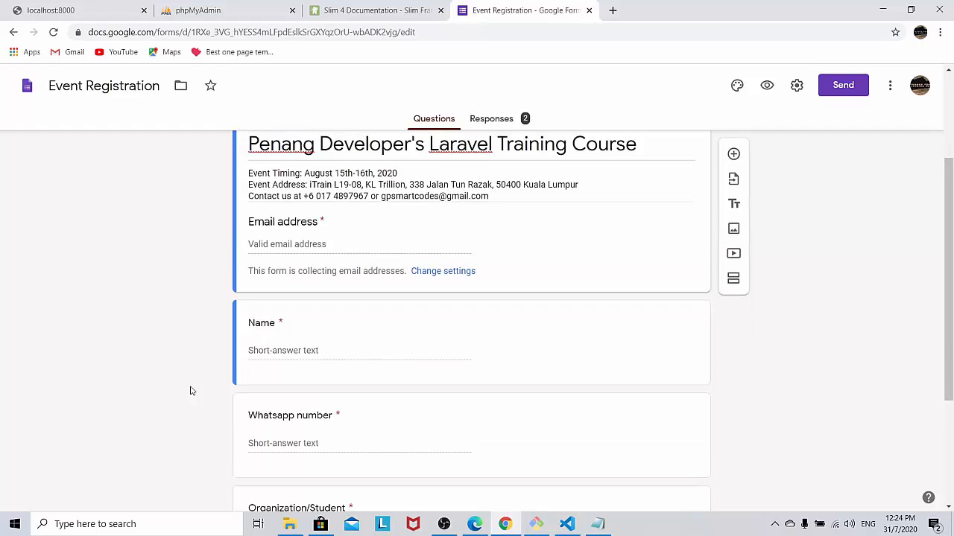
scroll(191, 391, "up", 2)
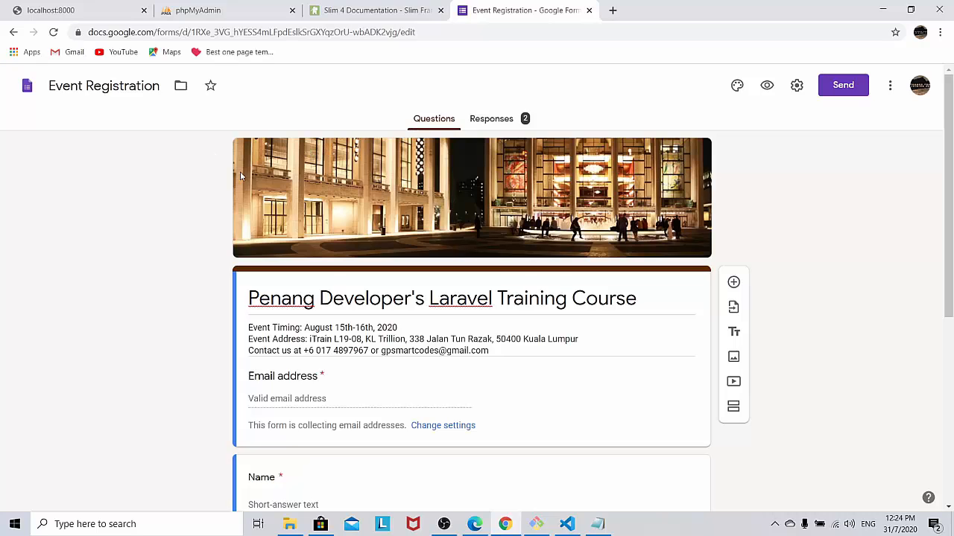
Step: Return to the Forms home and start a new form from the Contact Information template
left_click(13, 34)
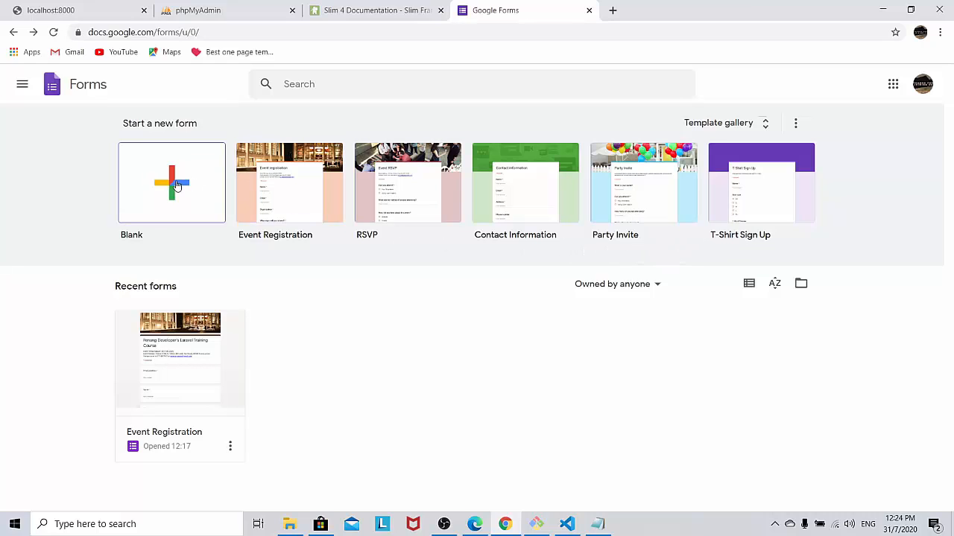
left_click(512, 212)
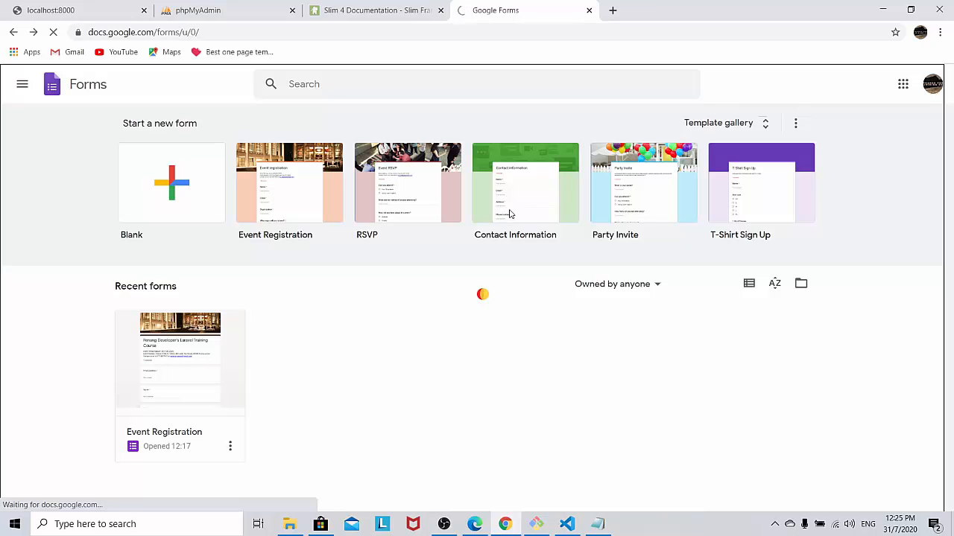
Step: Replace the 'Contact information' title with 'Customer Feedback'
scroll(510, 216, "down", 2)
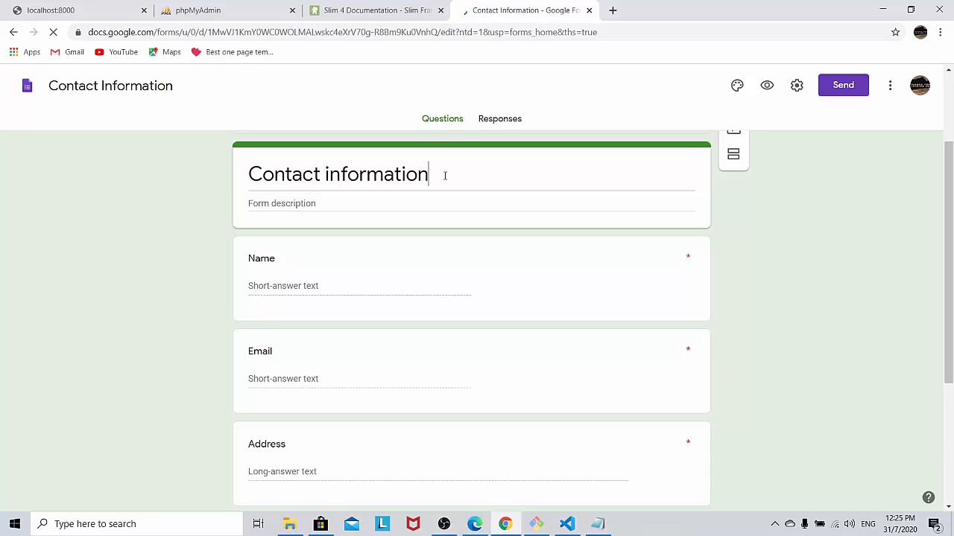
key("BackSpace")
key("BackSpace")
key("BackSpace")
key("BackSpace")
key("BackSpace")
key("BackSpace")
key("BackSpace")
key("BackSpace")
key("BackSpace")
key("BackSpace")
key("BackSpace")
key("BackSpace")
key("BackSpace")
key("BackSpace")
key("BackSpace")
key("BackSpace")
key("BackSpace")
key("BackSpace")
key("BackSpace")
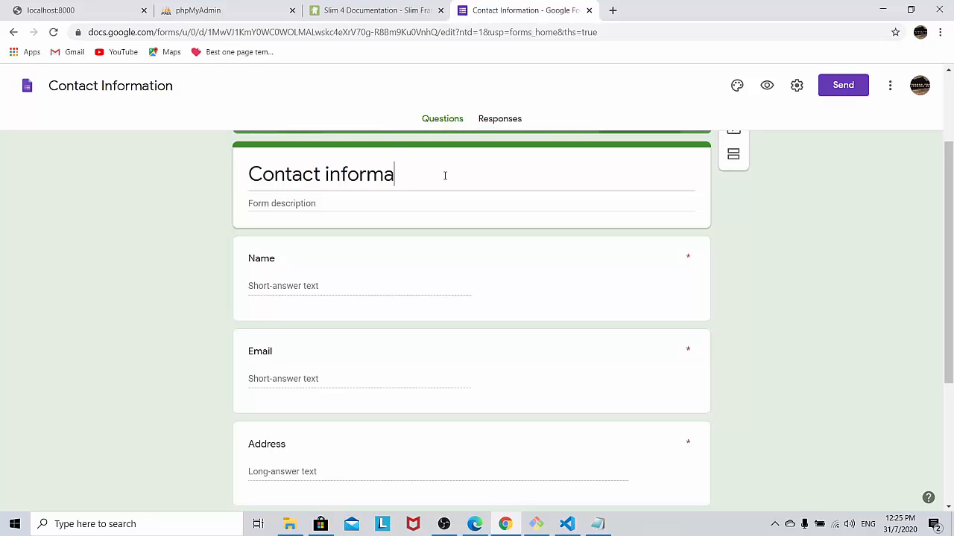
type("Custome")
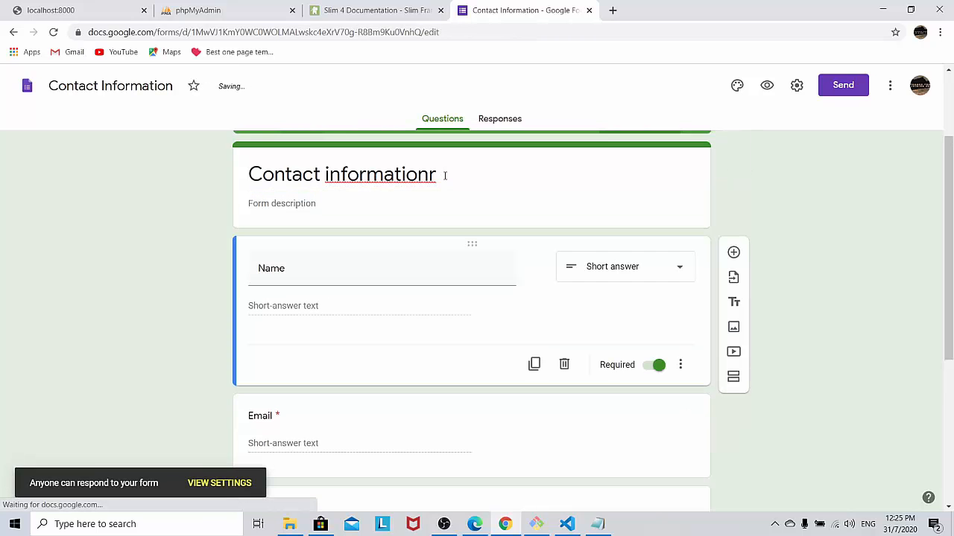
triple_click(450, 176)
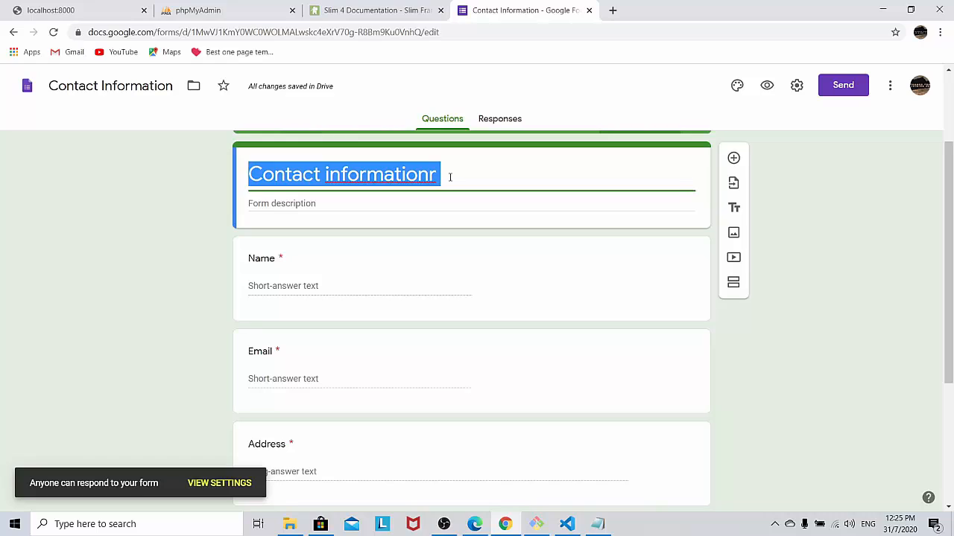
type("Custom")
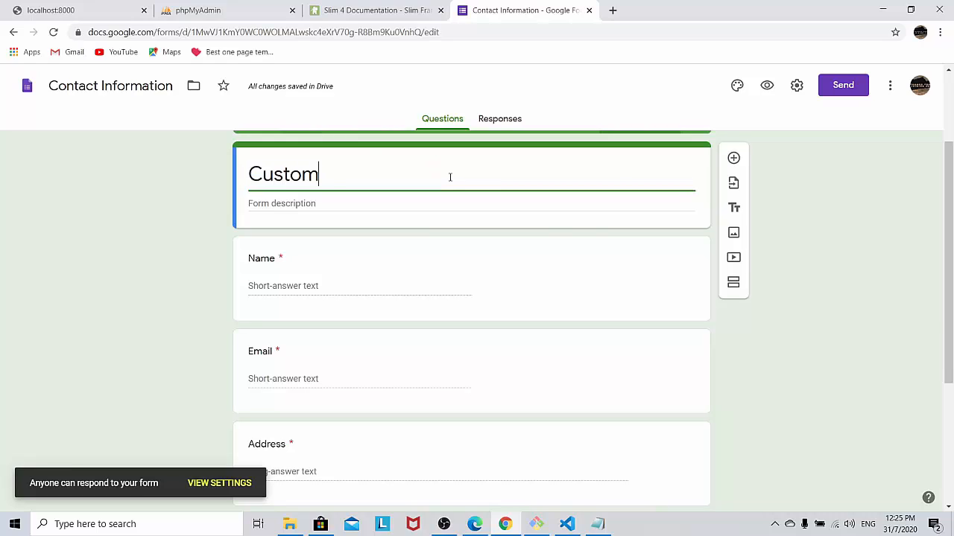
type("er Fe")
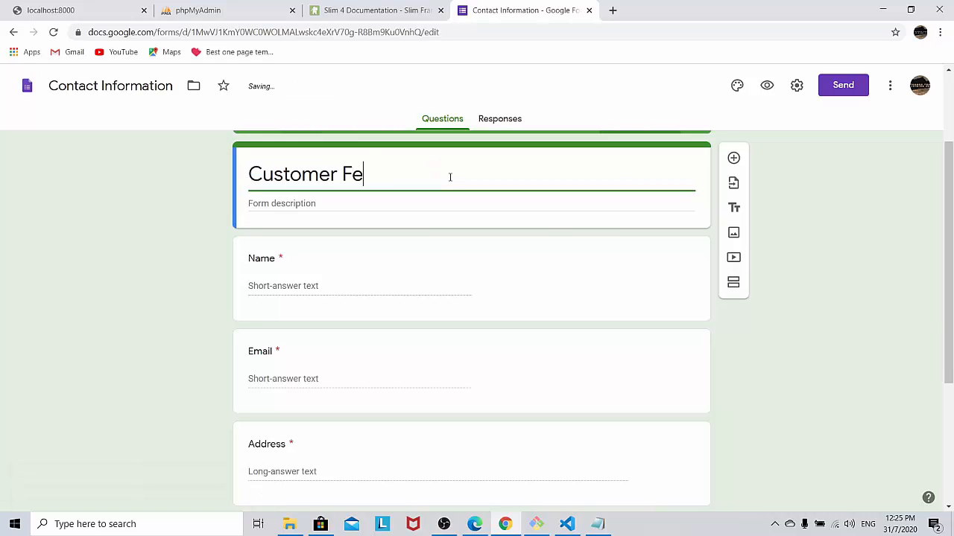
type("edback")
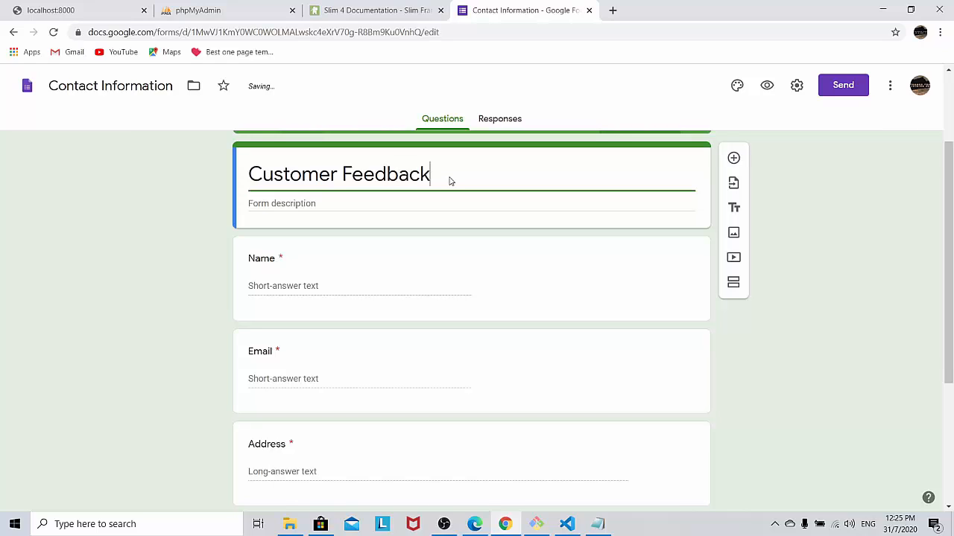
left_click(193, 227)
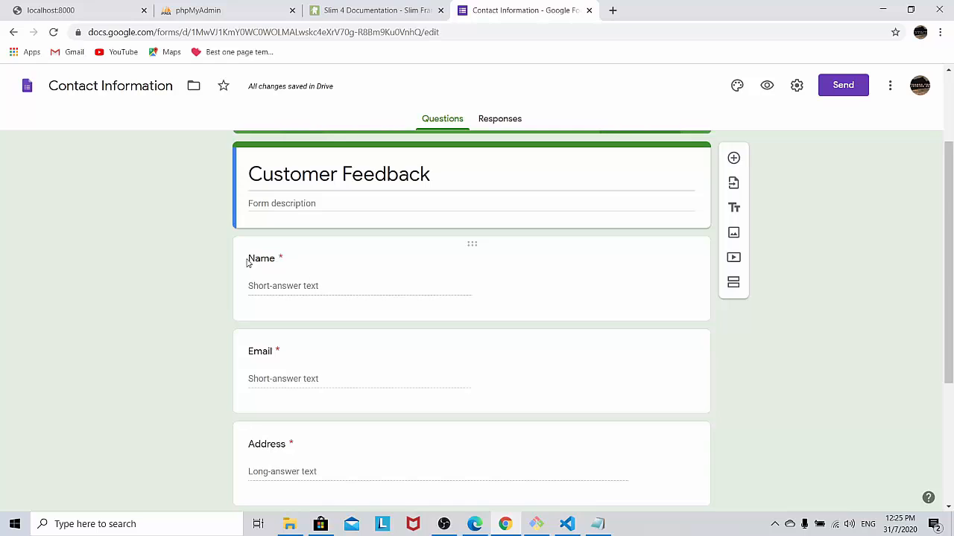
left_click(272, 266)
left_click(295, 269)
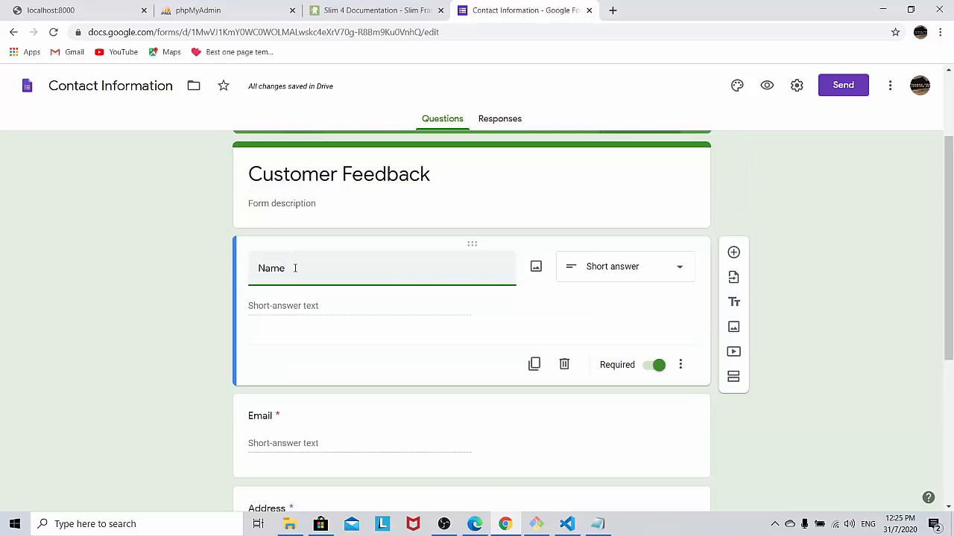
type("of customer")
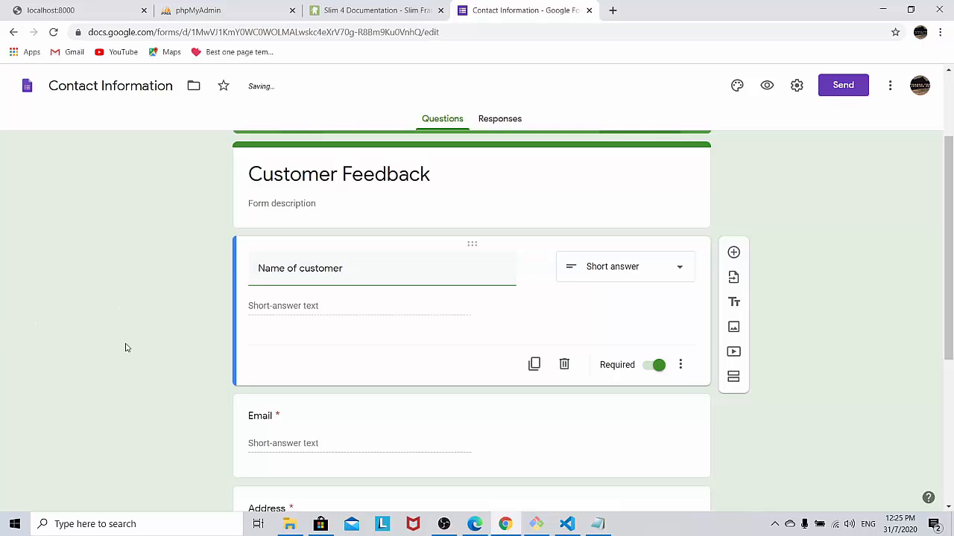
scroll(141, 339, "down", 3)
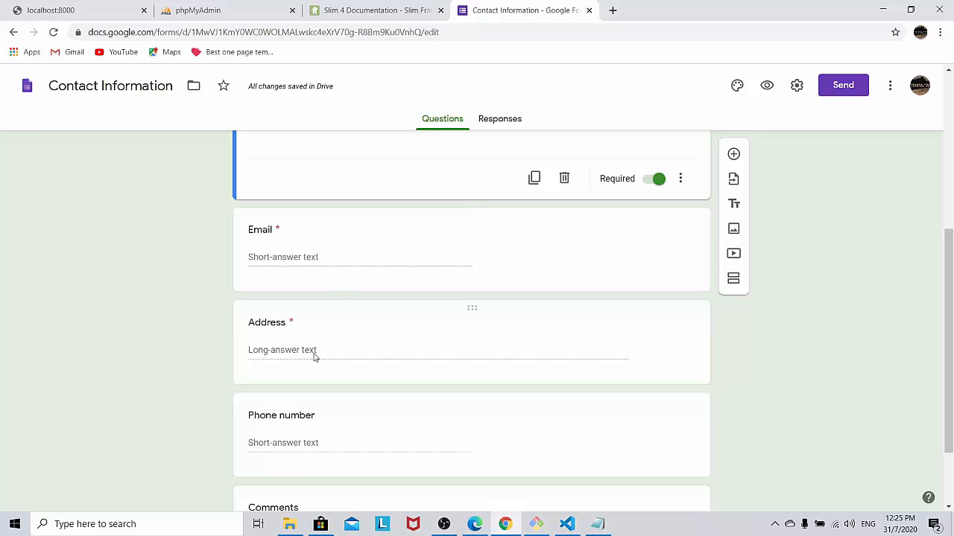
scroll(314, 357, "down", 2)
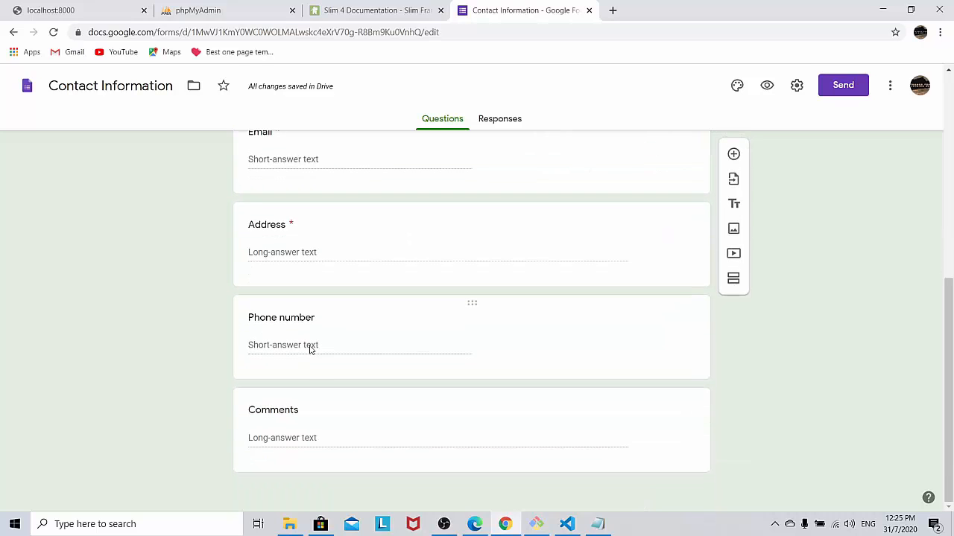
left_click(299, 412)
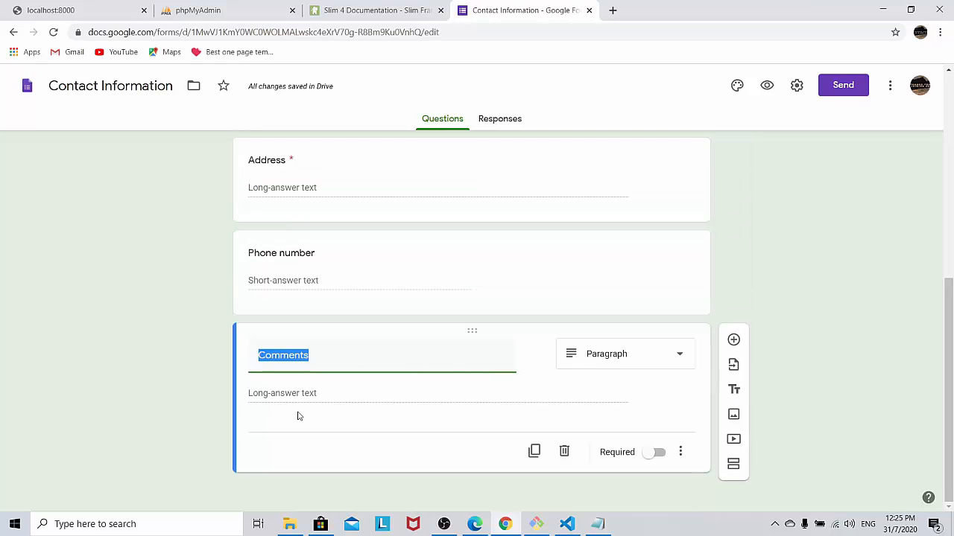
left_click(336, 358)
type("and feedback")
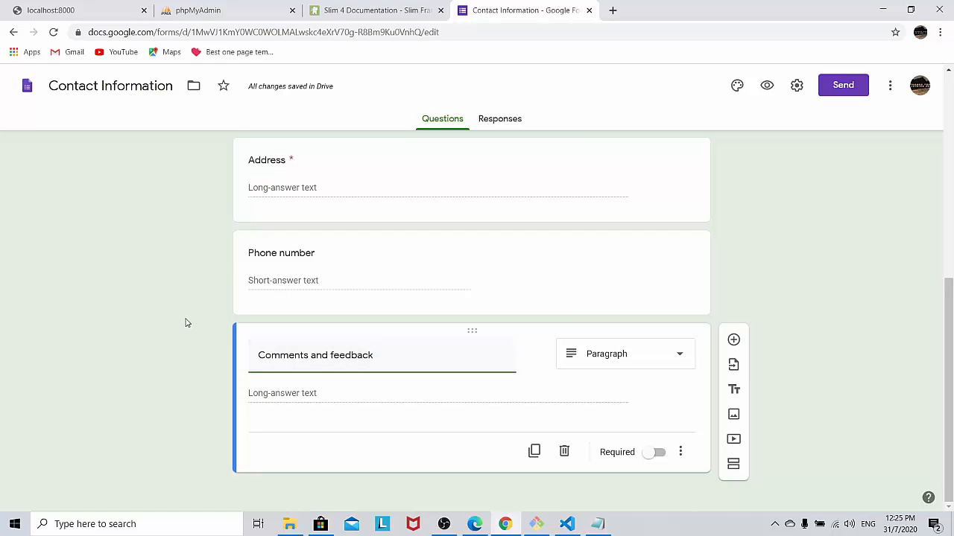
left_click(184, 322)
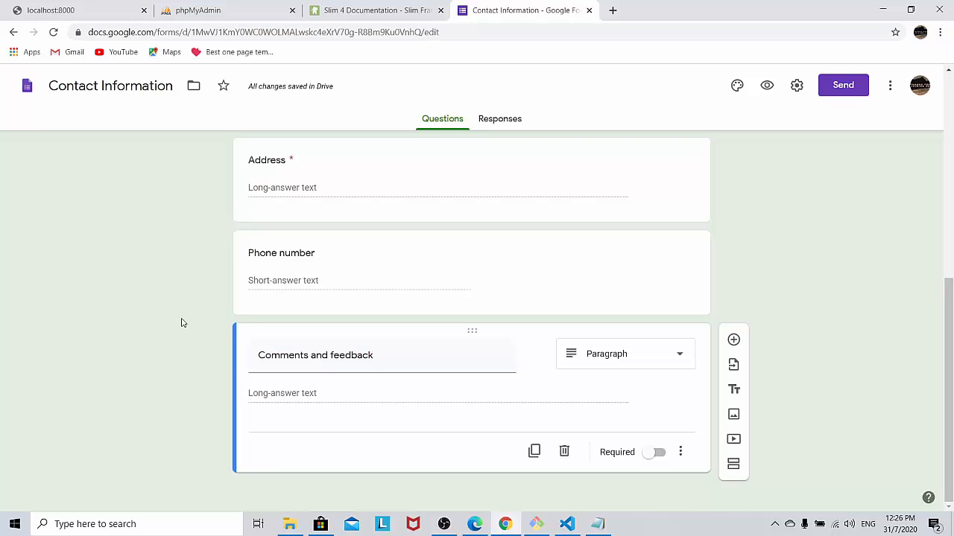
scroll(190, 325, "up", 6)
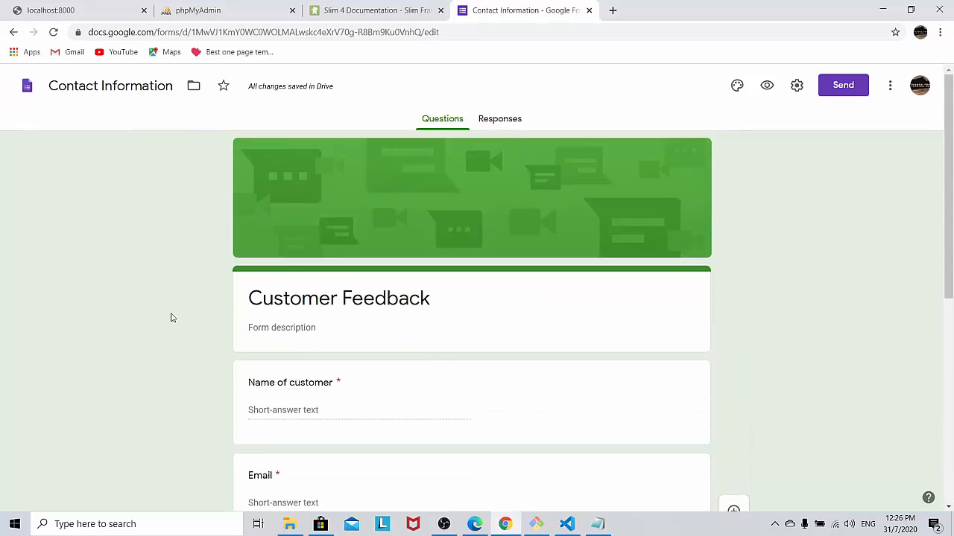
scroll(169, 318, "down", 5)
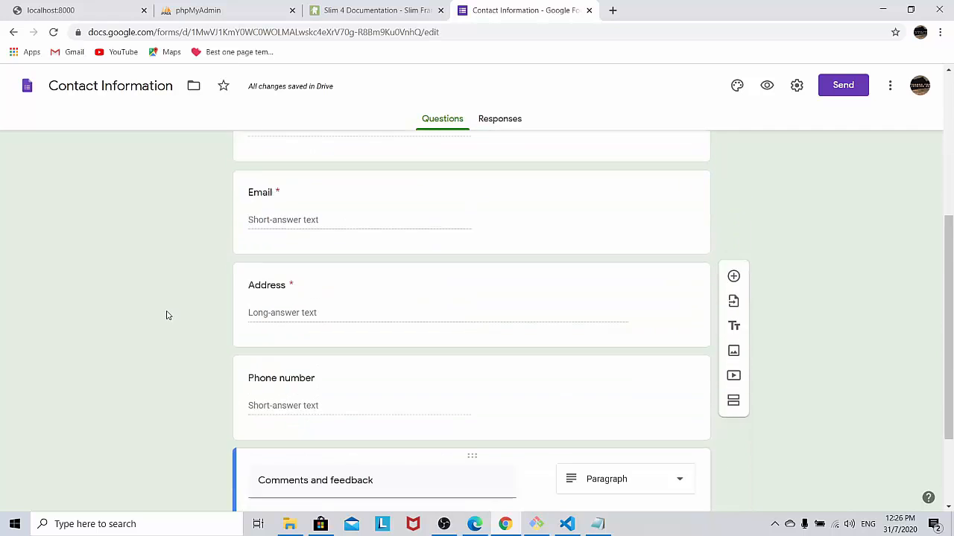
scroll(167, 315, "up", 2)
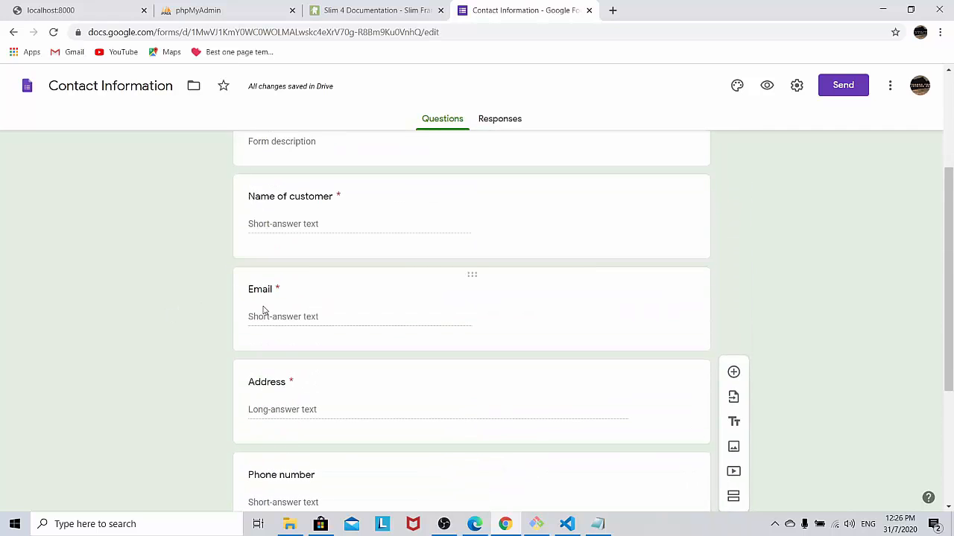
scroll(262, 306, "up", 3)
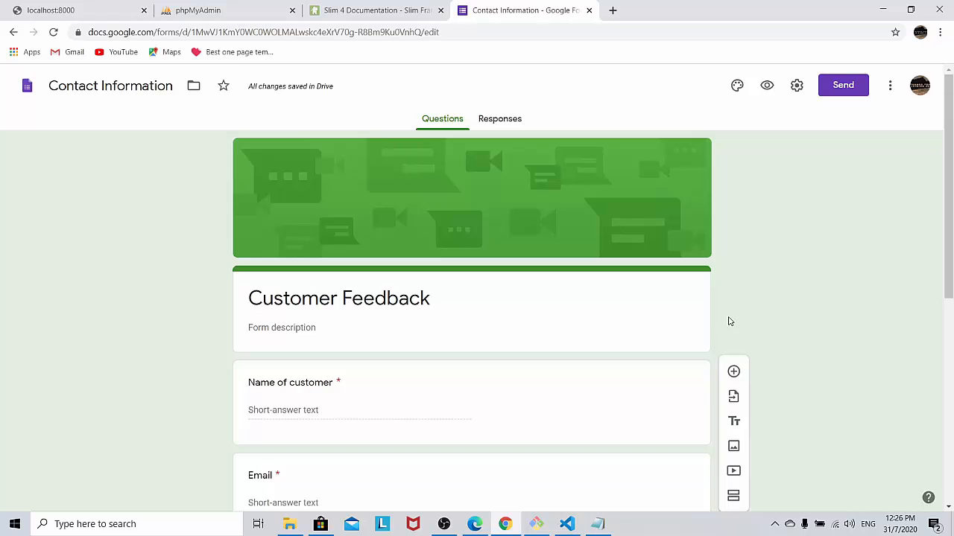
scroll(673, 303, "down", 3)
scroll(673, 303, "down", 2)
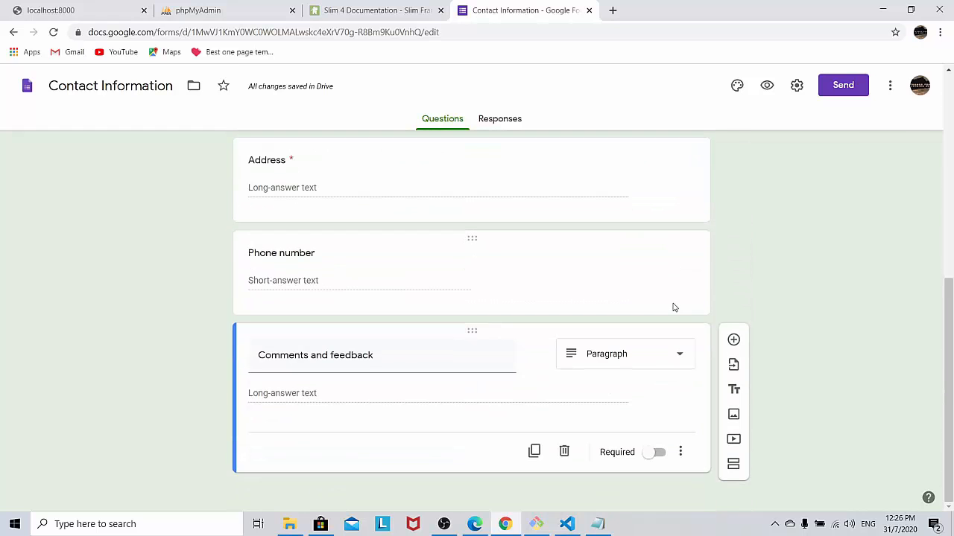
scroll(673, 307, "up", 2)
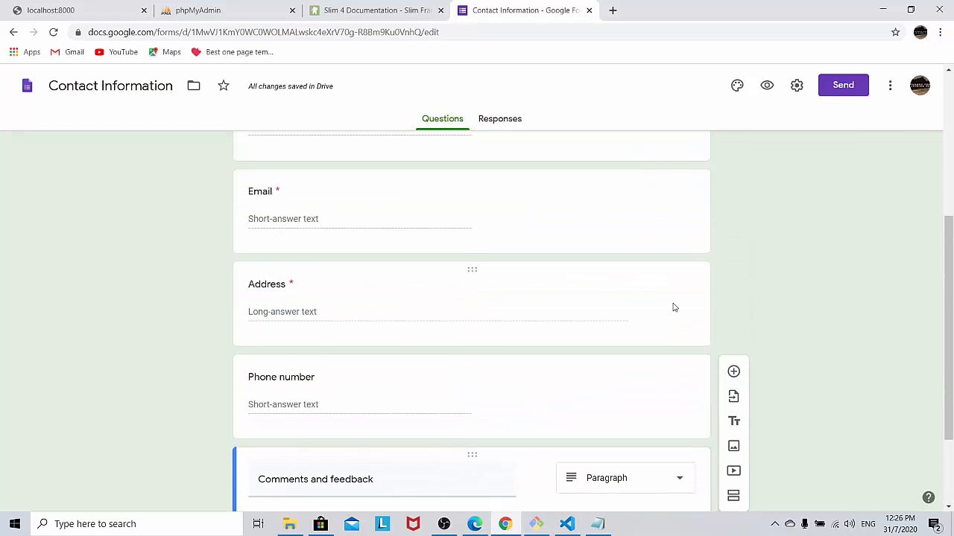
scroll(673, 308, "up", 4)
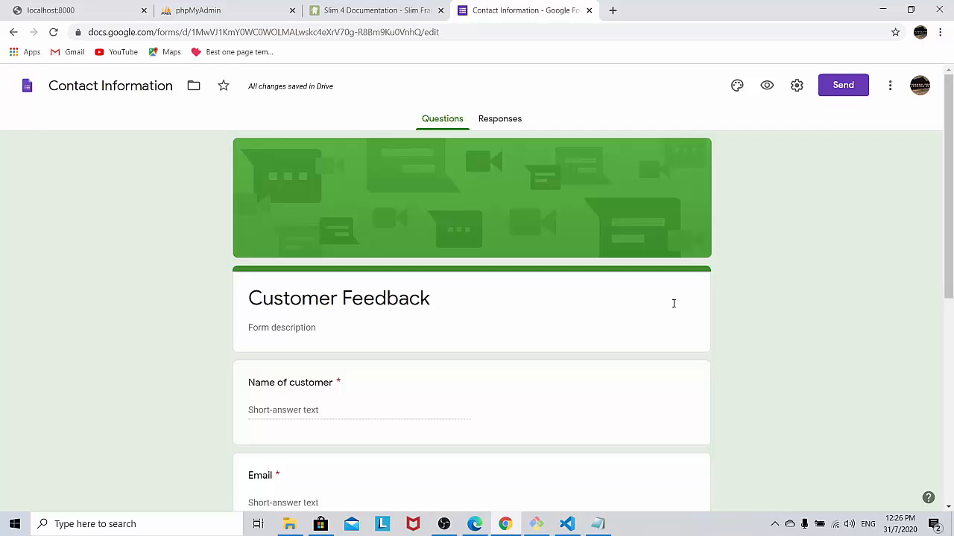
Step: In the Send dialog's Link tab, enable Shorten URL and copy the forms.gle link
left_click(833, 89)
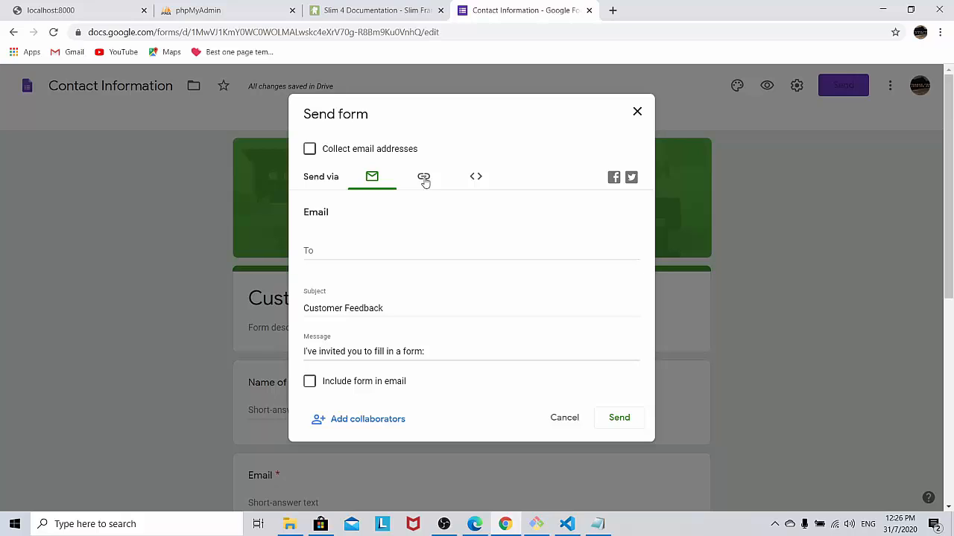
left_click(424, 179)
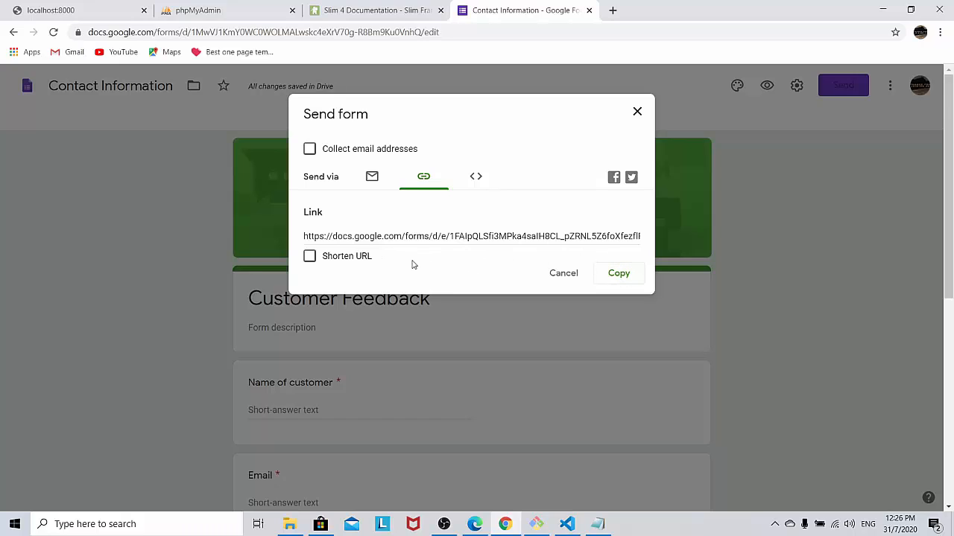
left_click(476, 180)
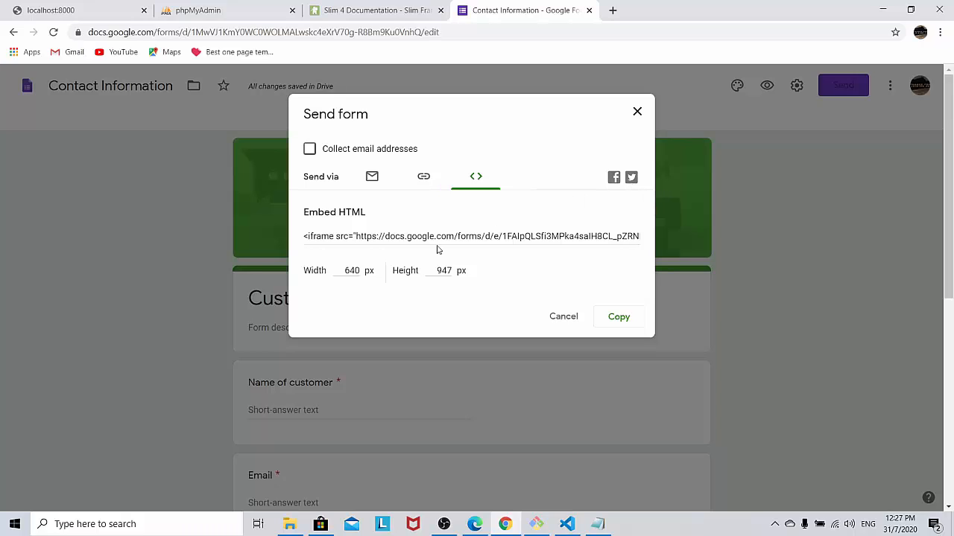
left_click(423, 179)
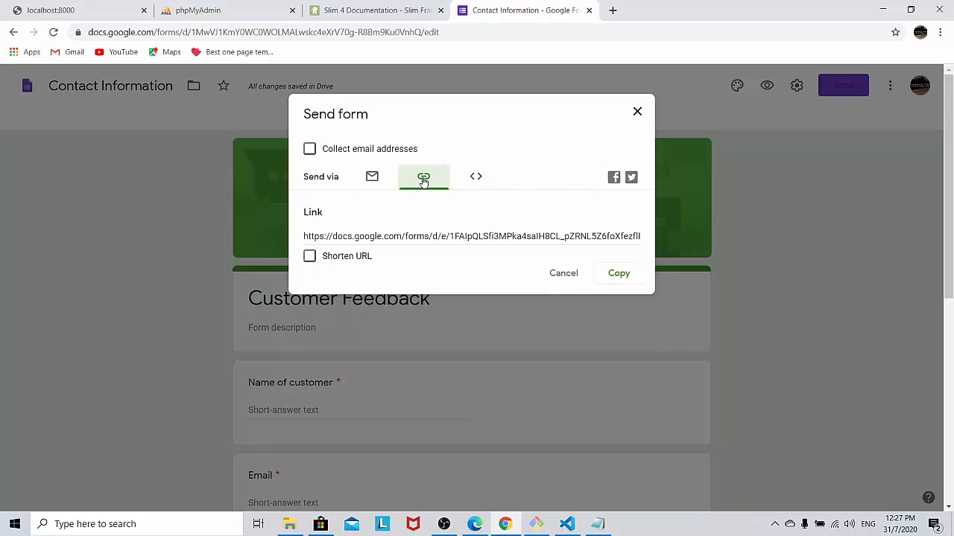
left_click(310, 256)
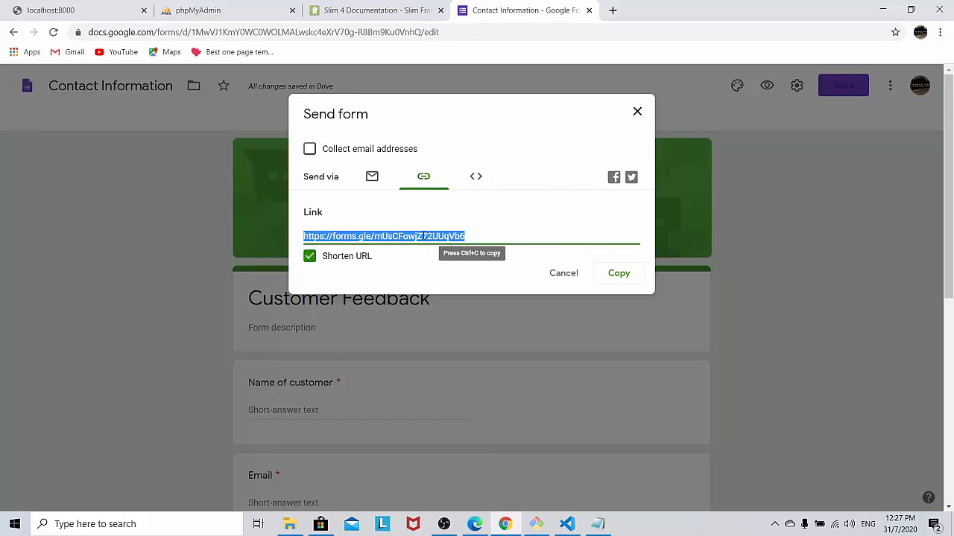
left_click(619, 274)
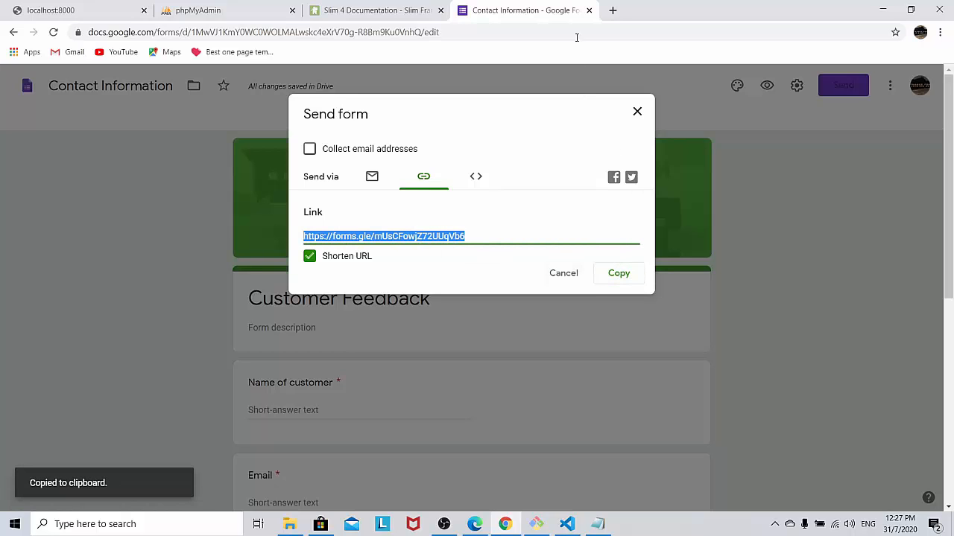
Step: Paste the copied short link into a new browser tab and load it
left_click(613, 12)
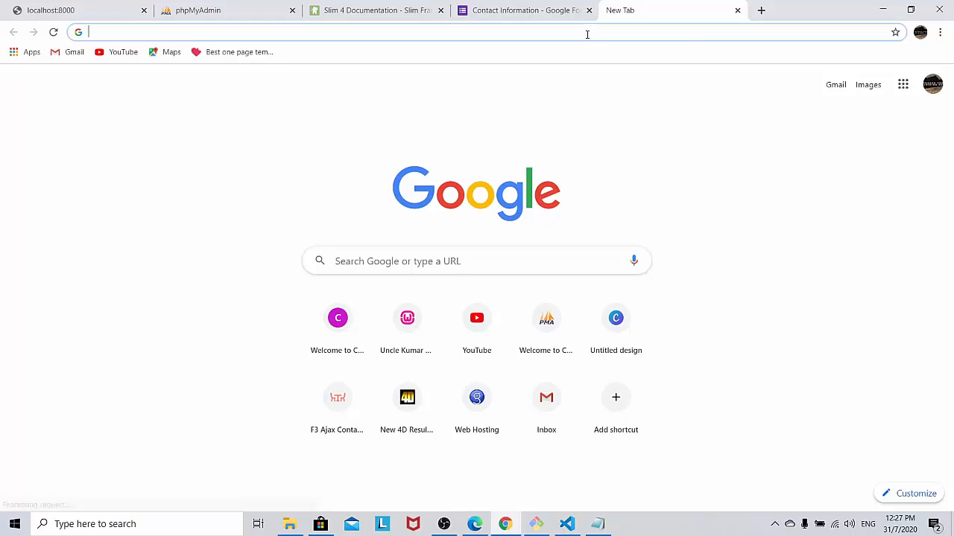
right_click(587, 33)
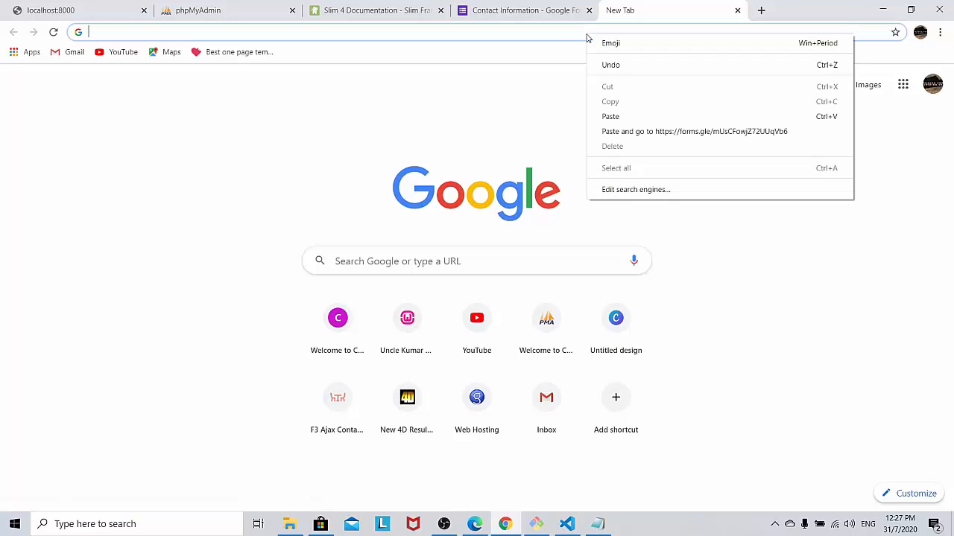
left_click(625, 117)
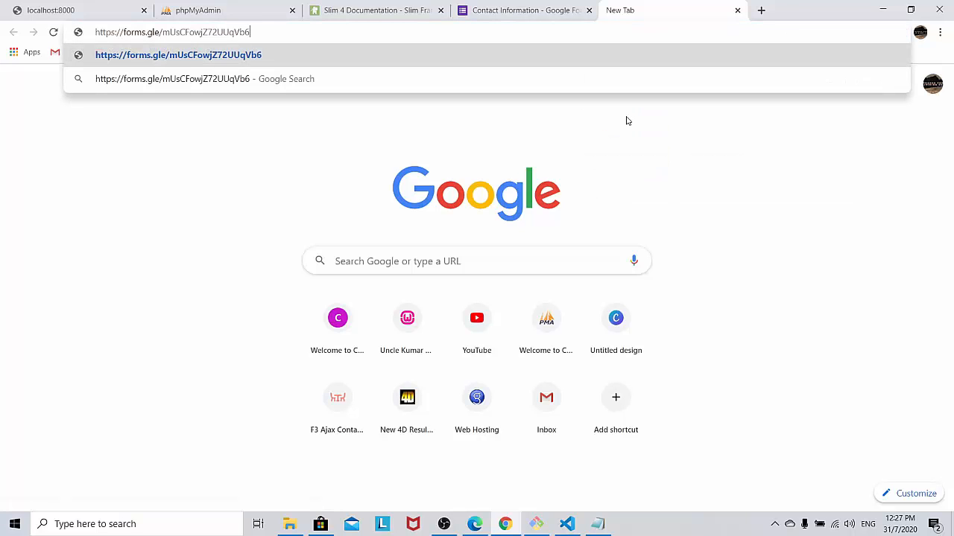
key("Return")
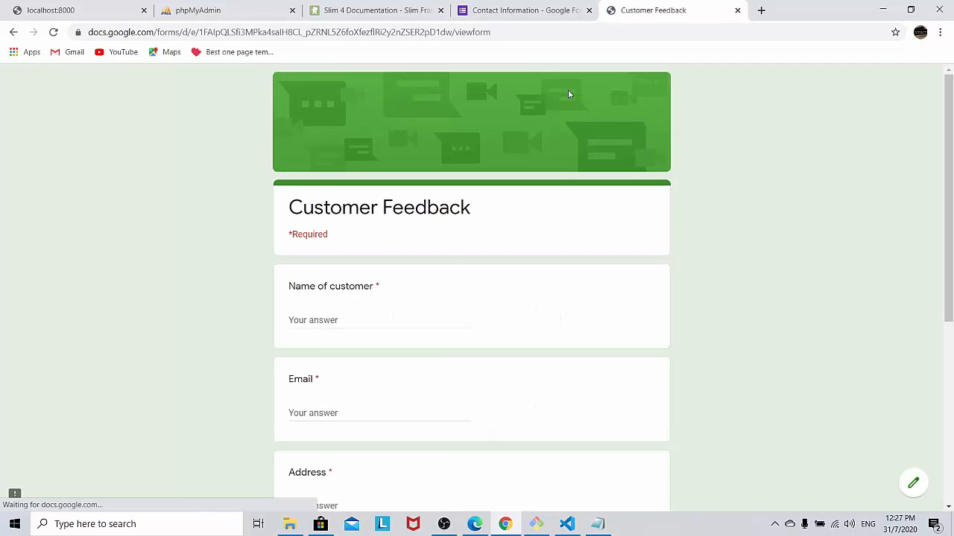
Step: Scroll through the live Customer Feedback form to review its fields
scroll(568, 94, "down", 2)
scroll(569, 104, "up", 2)
scroll(567, 122, "down", 3)
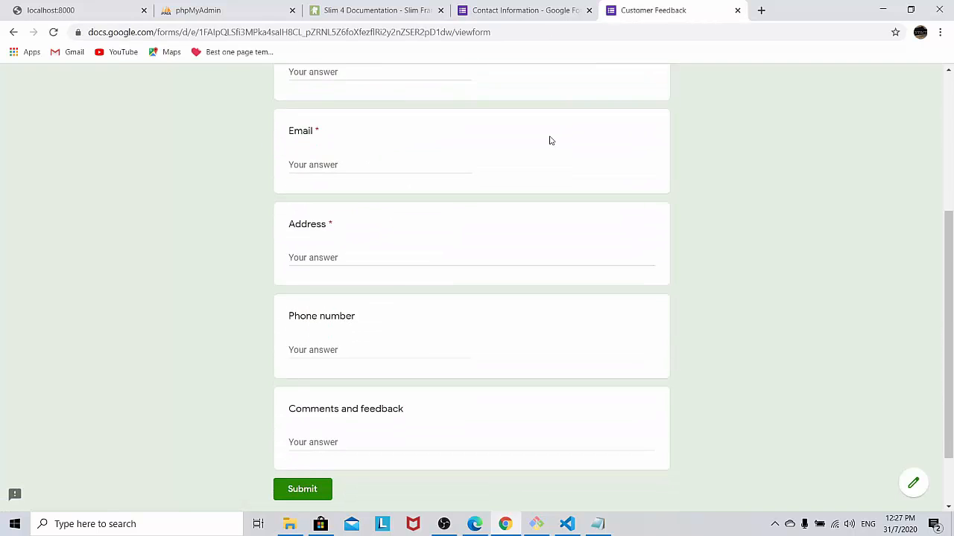
scroll(549, 140, "down", 2)
scroll(539, 132, "up", 3)
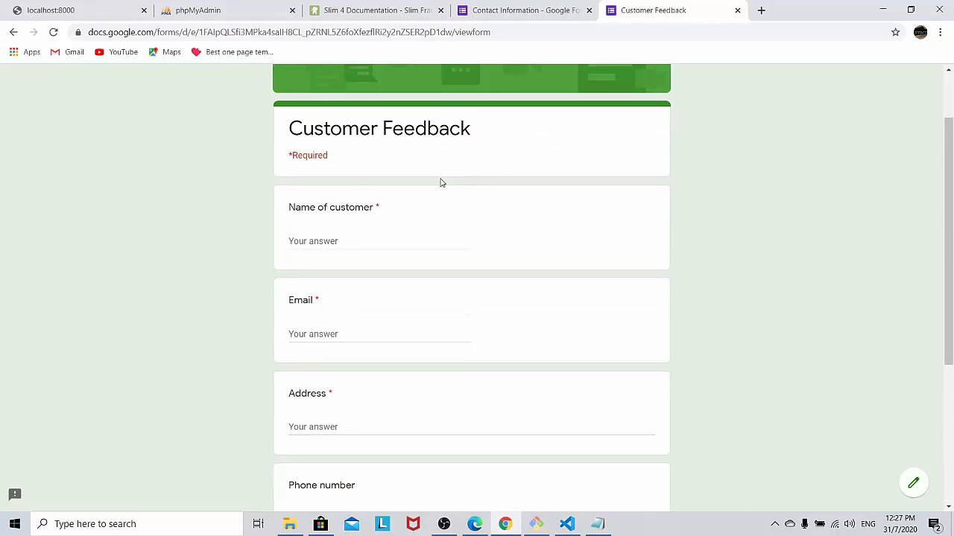
scroll(411, 204, "down", 3)
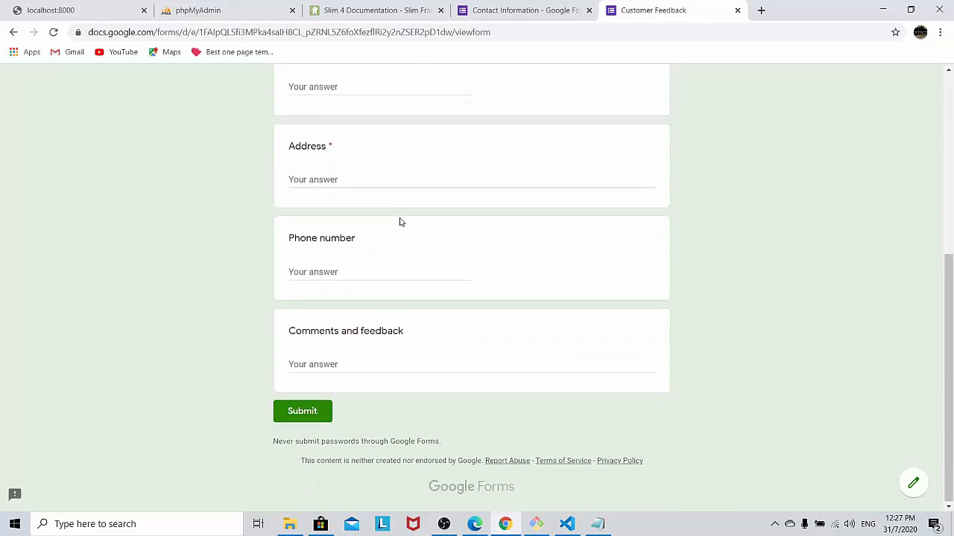
scroll(399, 222, "up", 3)
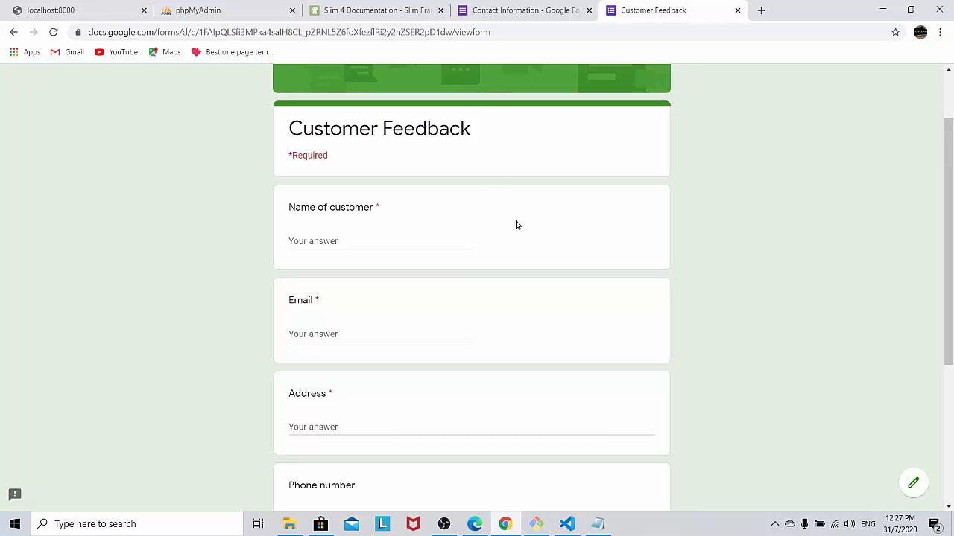
scroll(516, 225, "down", 3)
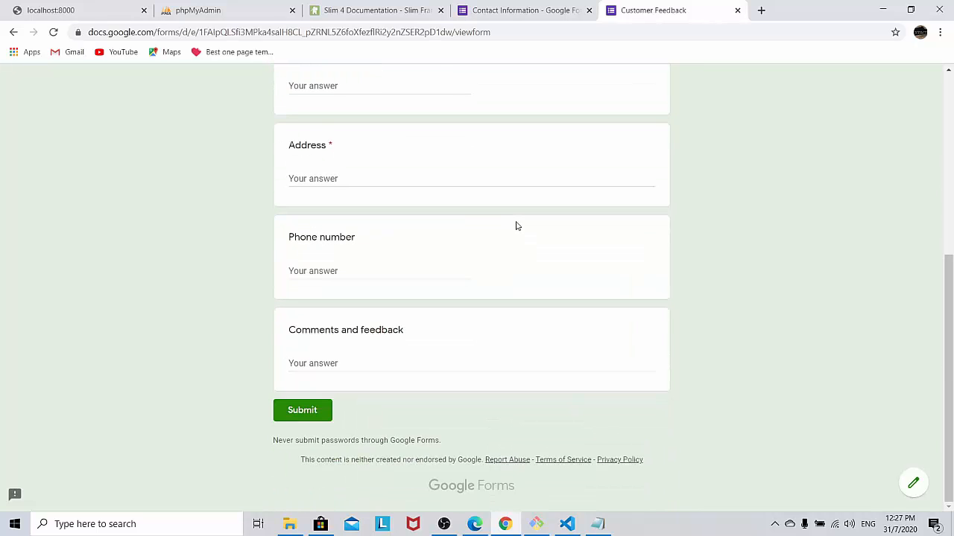
scroll(516, 225, "up", 3)
scroll(517, 228, "up", 2)
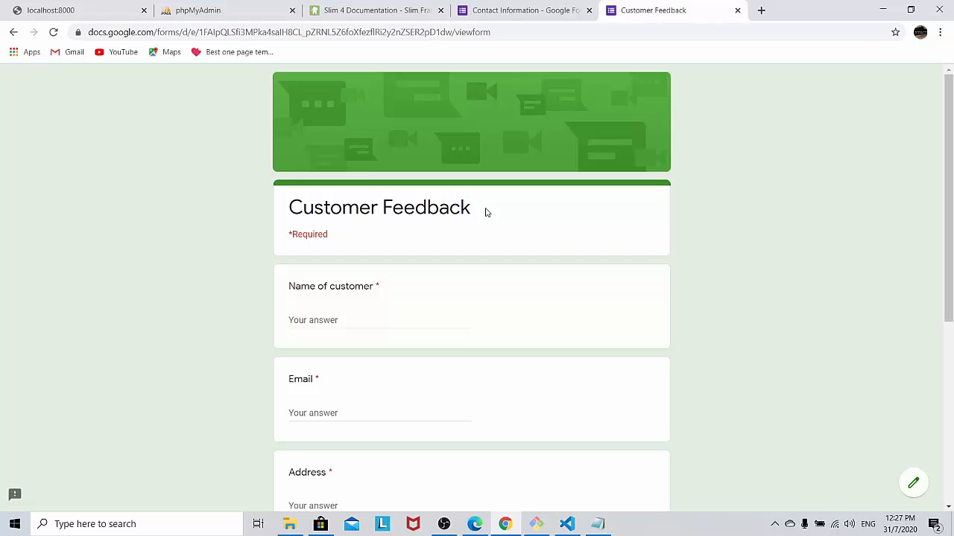
scroll(583, 156, "down", 3)
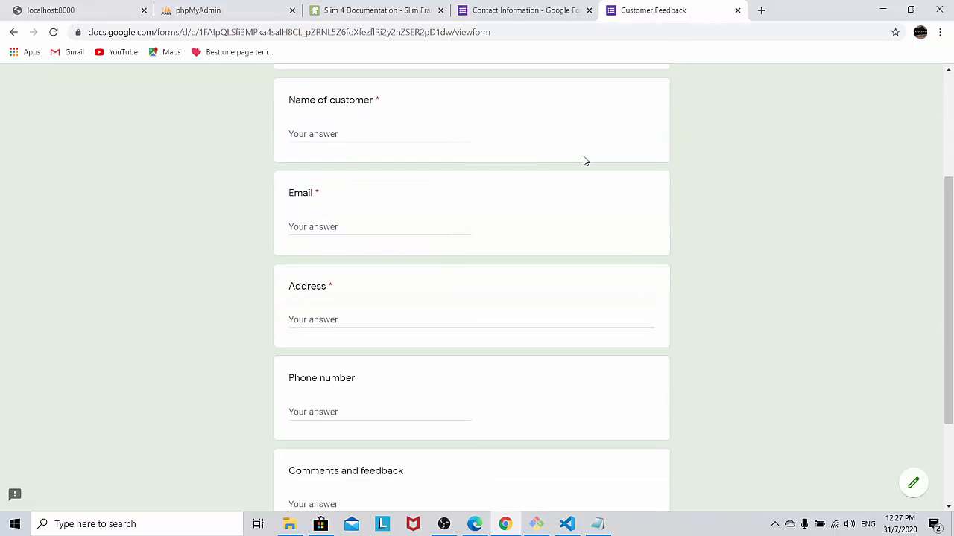
scroll(585, 161, "down", 2)
scroll(585, 160, "up", 5)
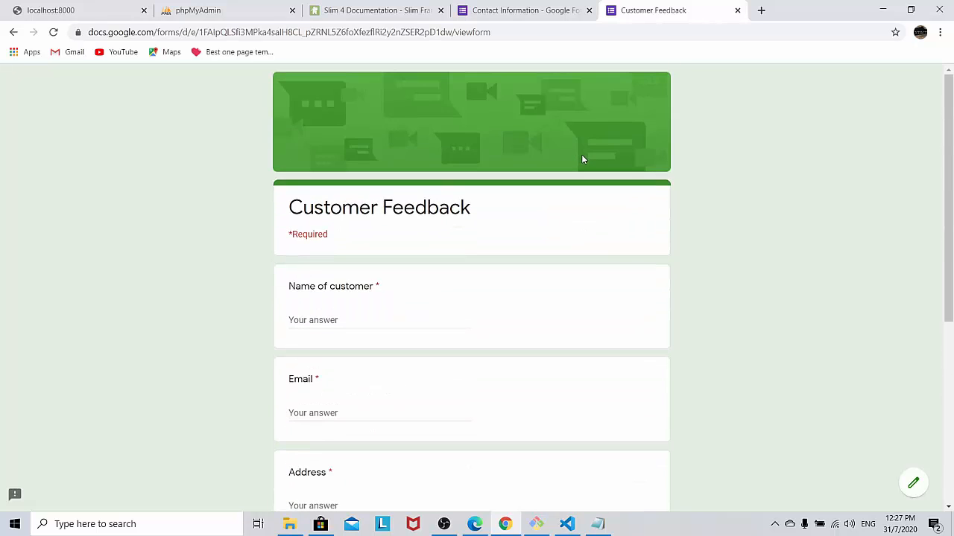
scroll(317, 222, "down", 3)
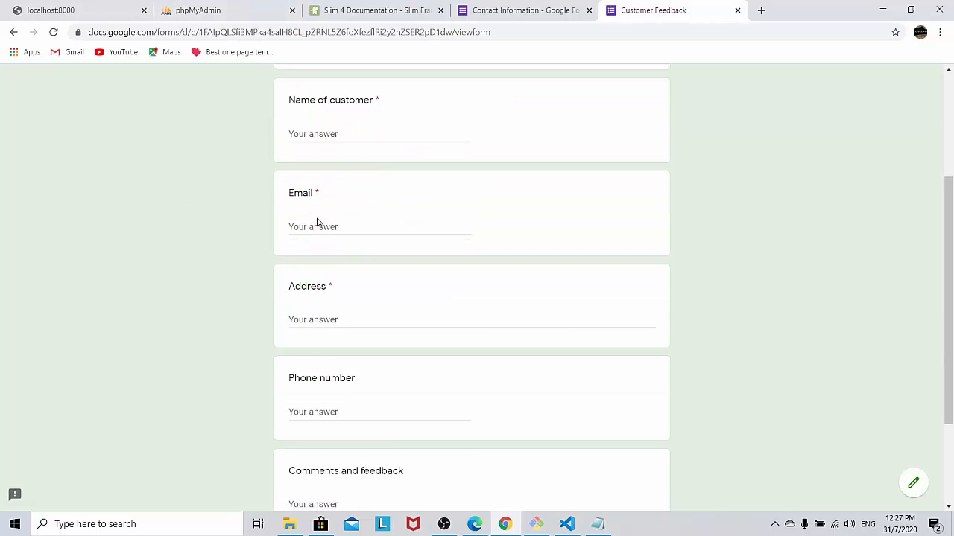
scroll(318, 222, "up", 2)
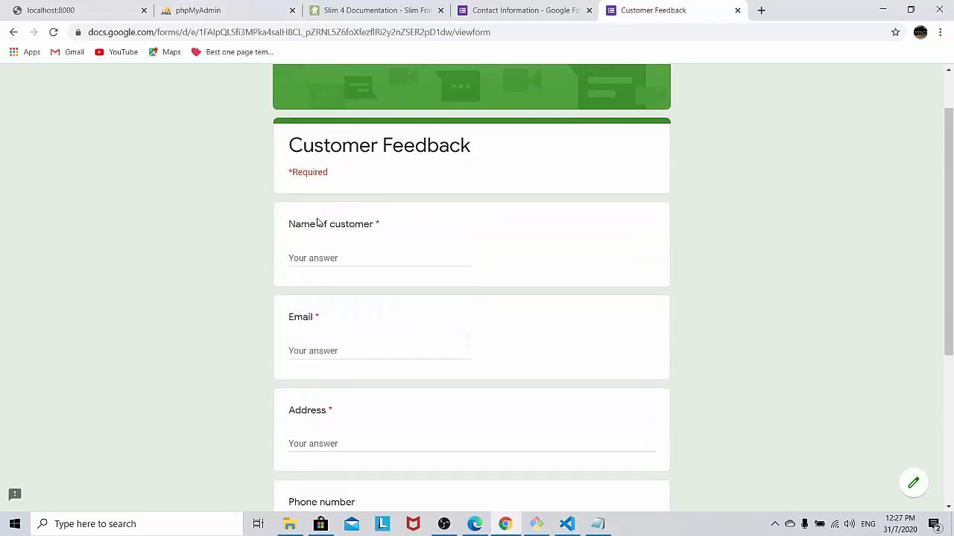
Step: Enter the customer's name and e-mail address in the Name and Email fields
left_click(333, 261)
type("Penang D")
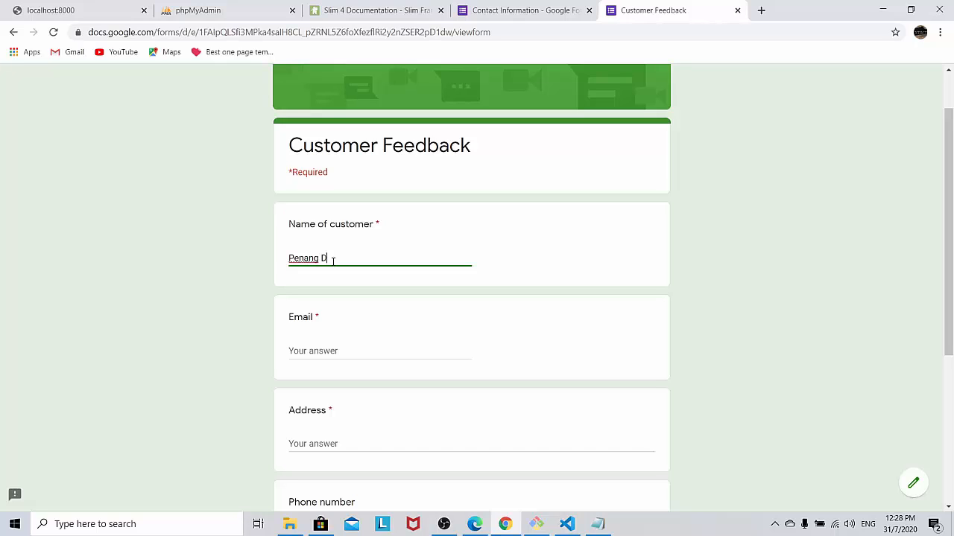
type("eveloper")
left_click(399, 350)
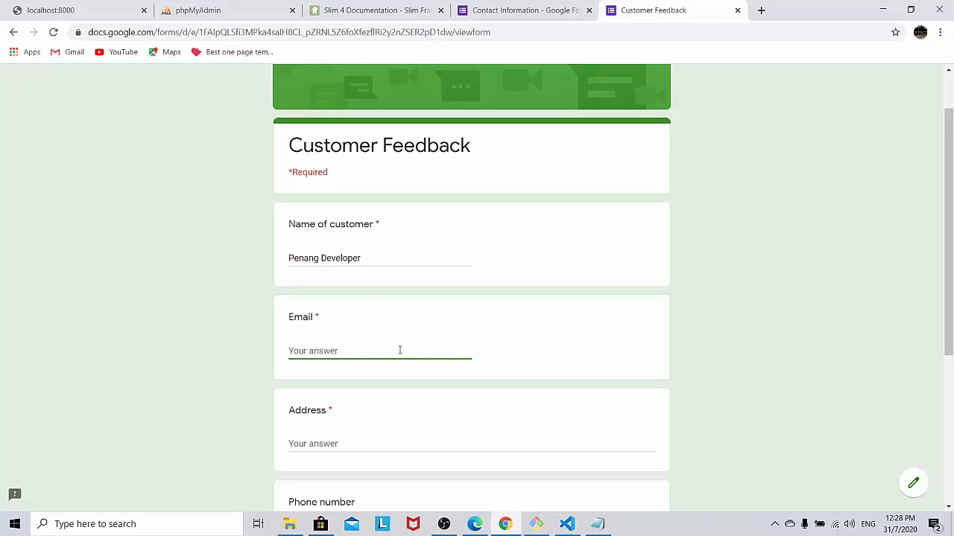
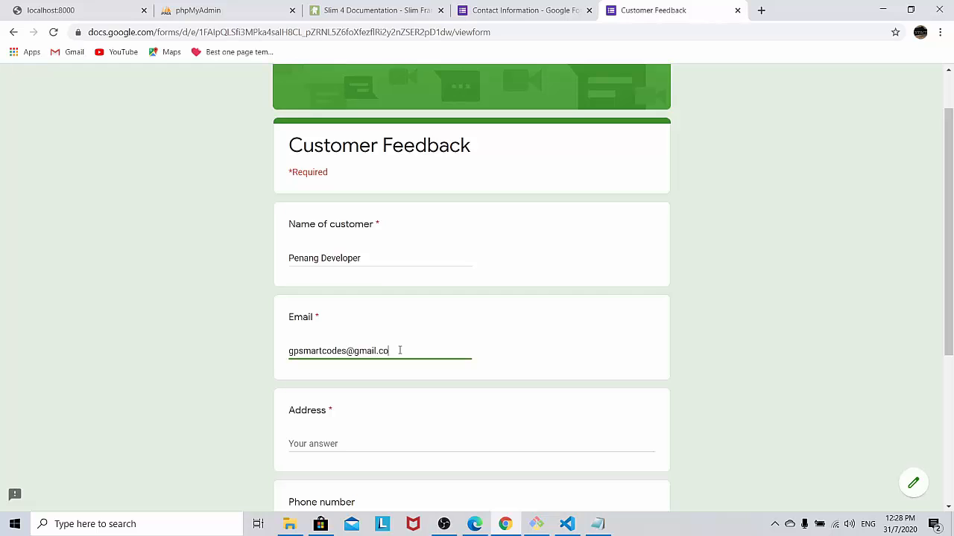
Step: Fill in the customer's postal address and phone number
scroll(417, 380, "down", 2)
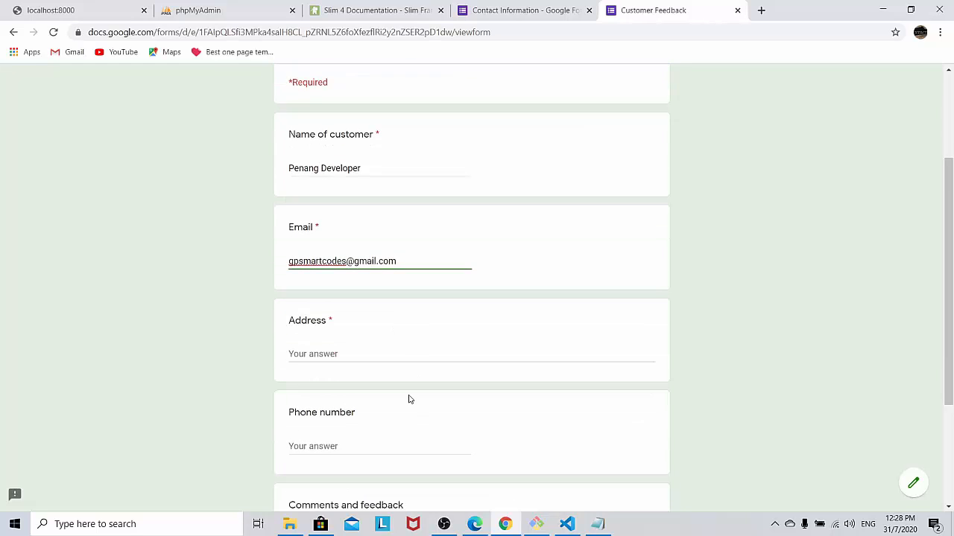
left_click(369, 319)
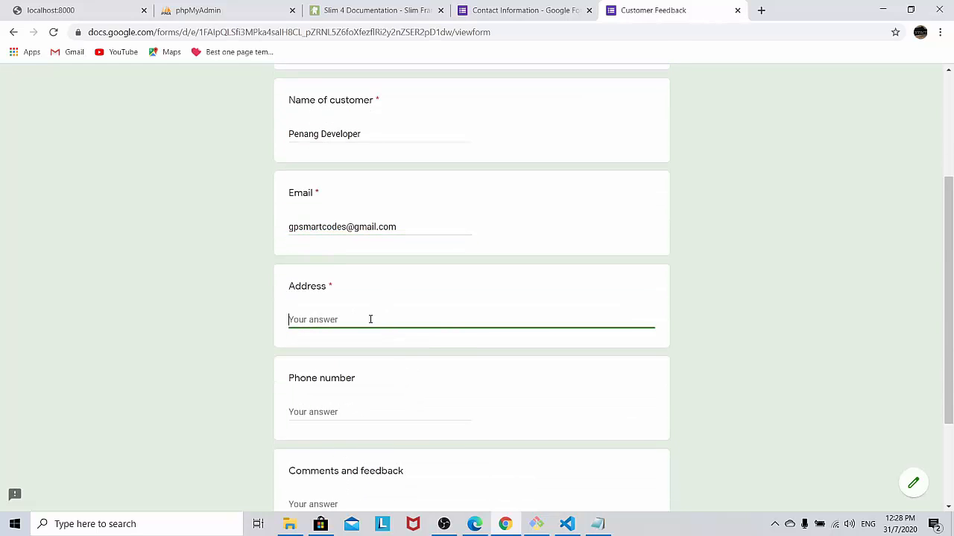
type("Bayan Baru, P")
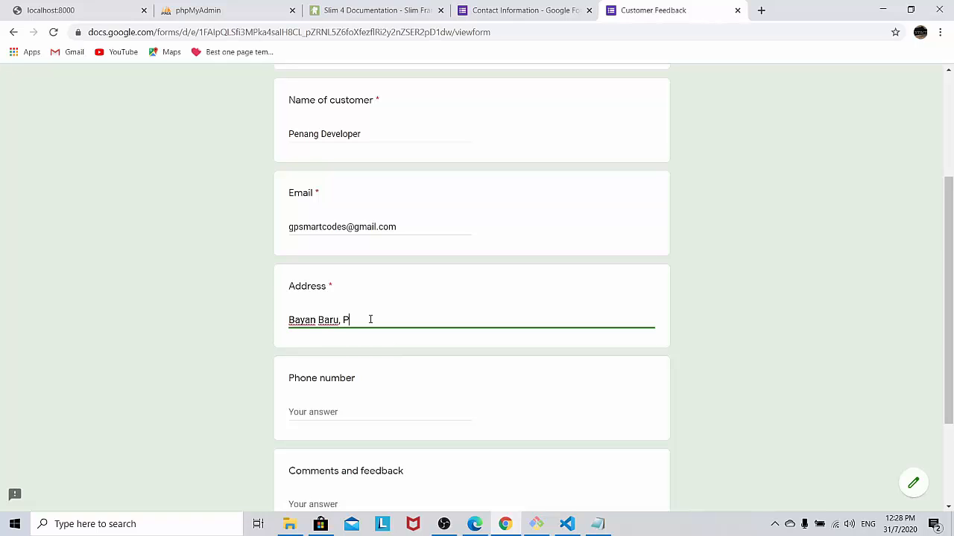
type("enang")
left_click(310, 411)
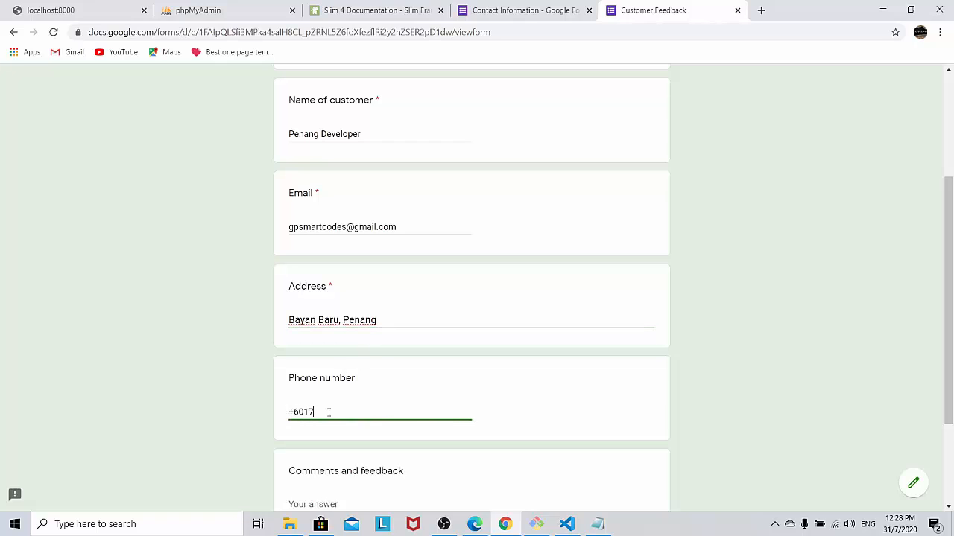
scroll(400, 390, "down", 1)
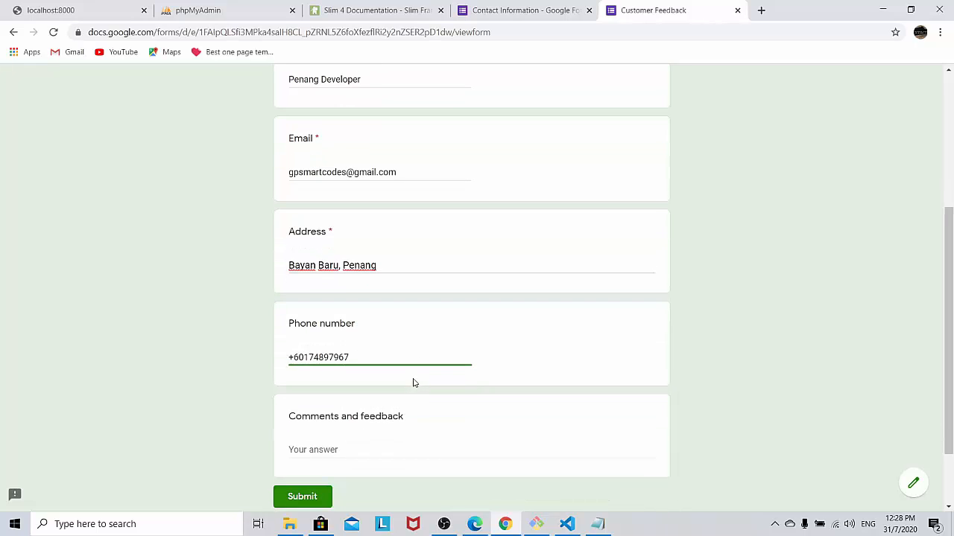
Step: Write 'Your product is super! Keep up the quality. Thanks you' in Comments and feedback
scroll(359, 392, "down", 1)
left_click(347, 363)
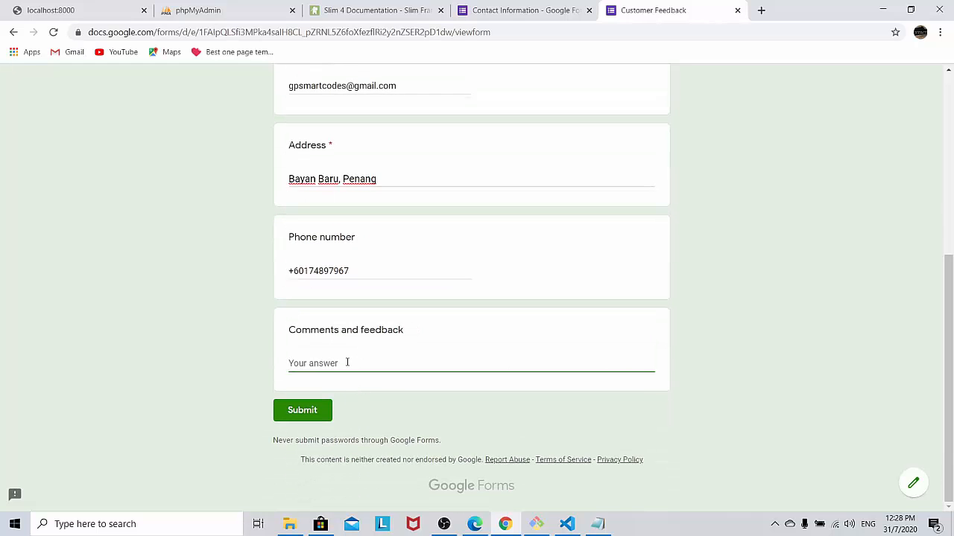
type("Your product")
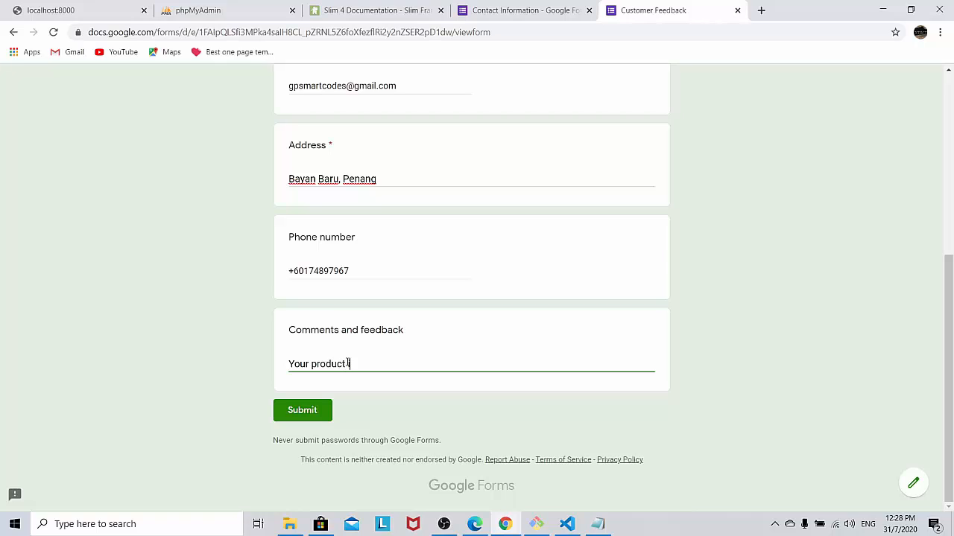
type(" is super! Keep up the quali")
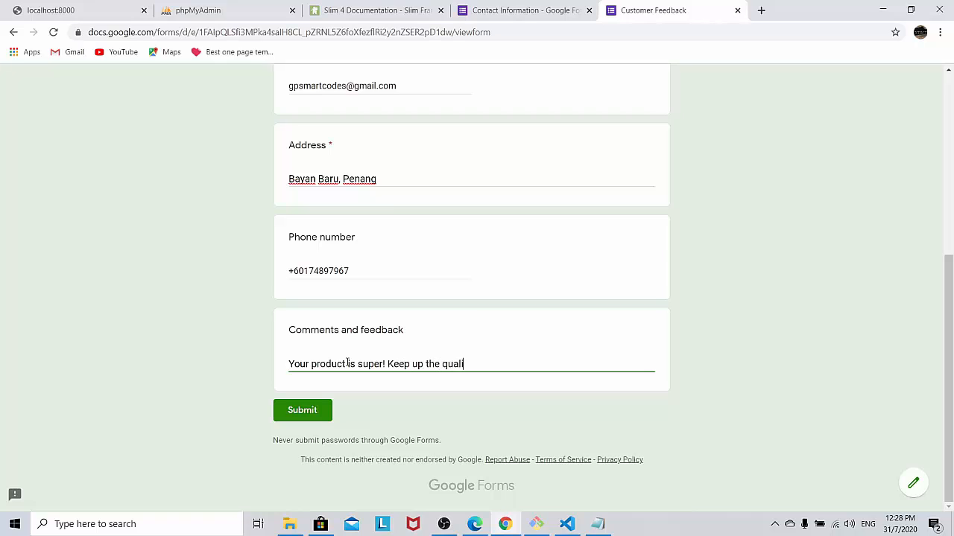
type("ty. Thanks")
type(" you")
scroll(312, 410, "up", 3)
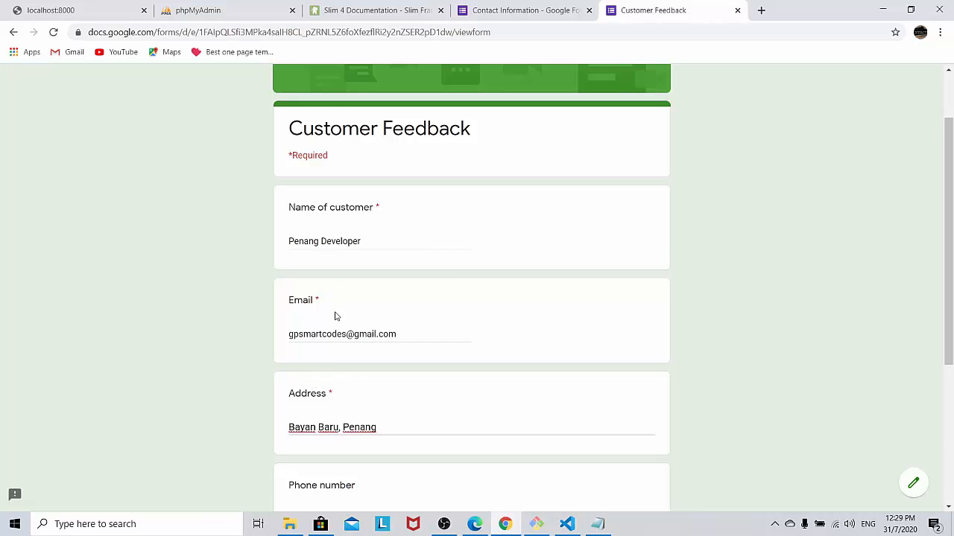
scroll(355, 380, "down", 3)
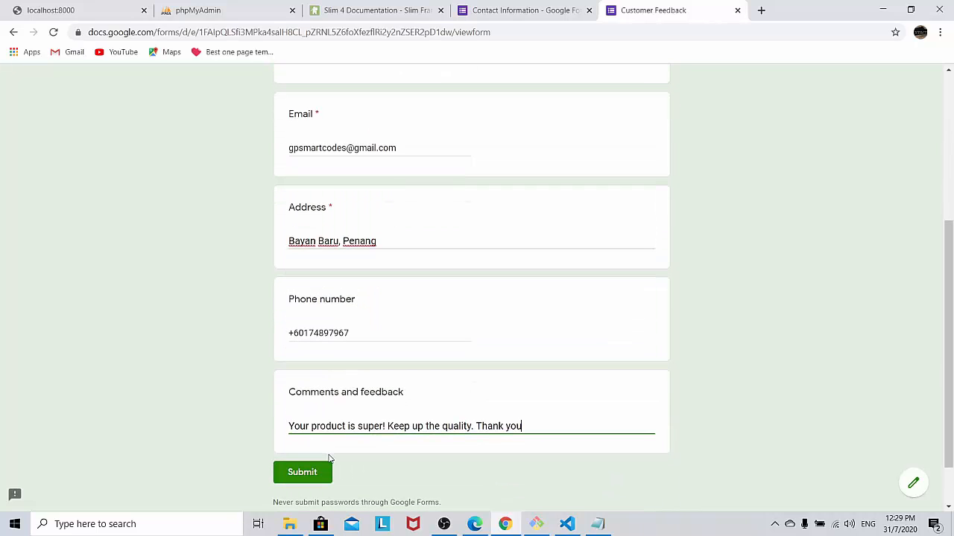
Step: Submit the response, then reopen it via 'Edit your response' and review the saved answers
left_click(313, 473)
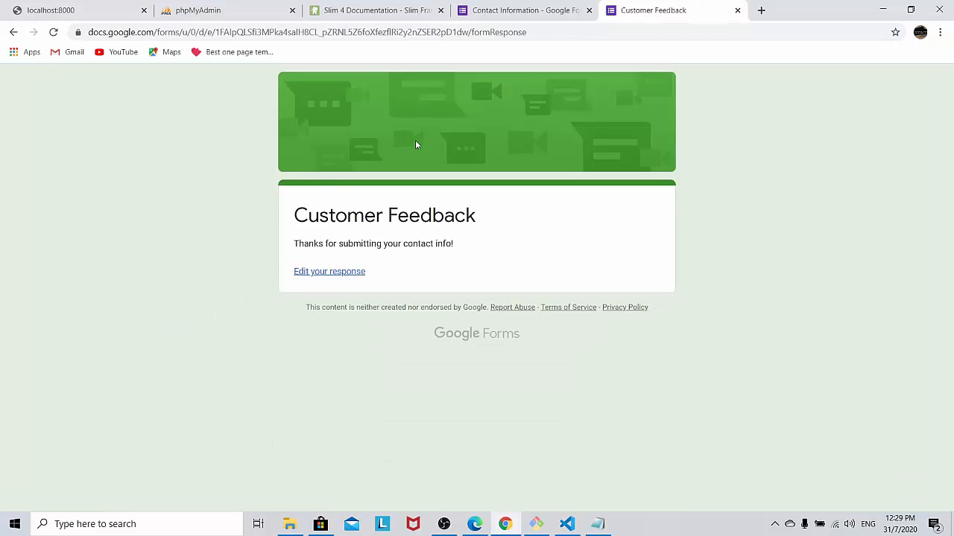
left_click(325, 279)
scroll(325, 273, "down", 2)
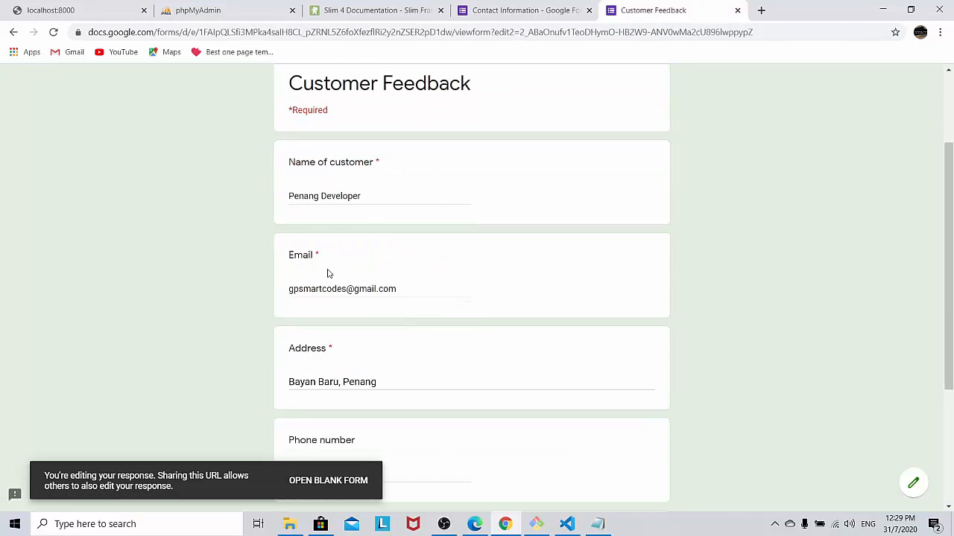
scroll(358, 302, "down", 2)
scroll(352, 292, "up", 4)
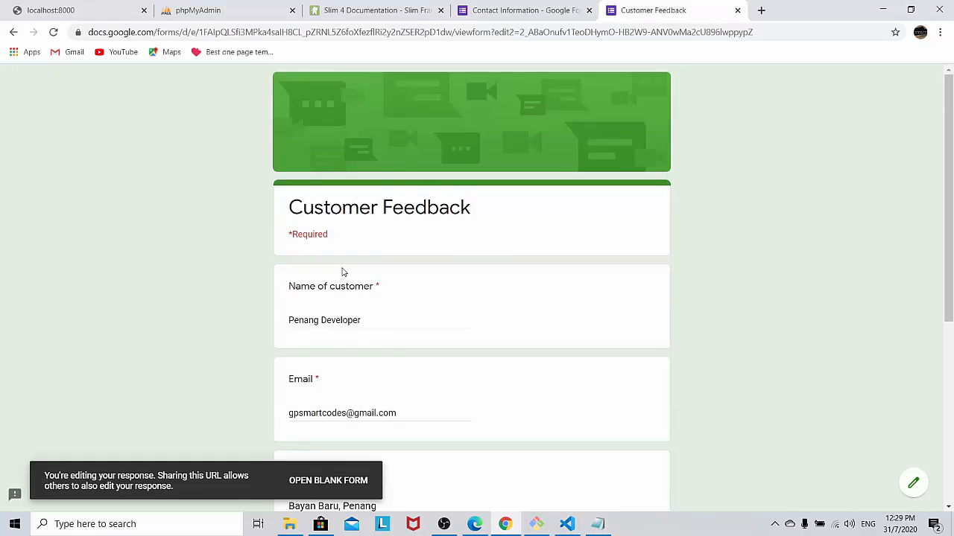
scroll(417, 270, "down", 5)
scroll(485, 270, "up", 3)
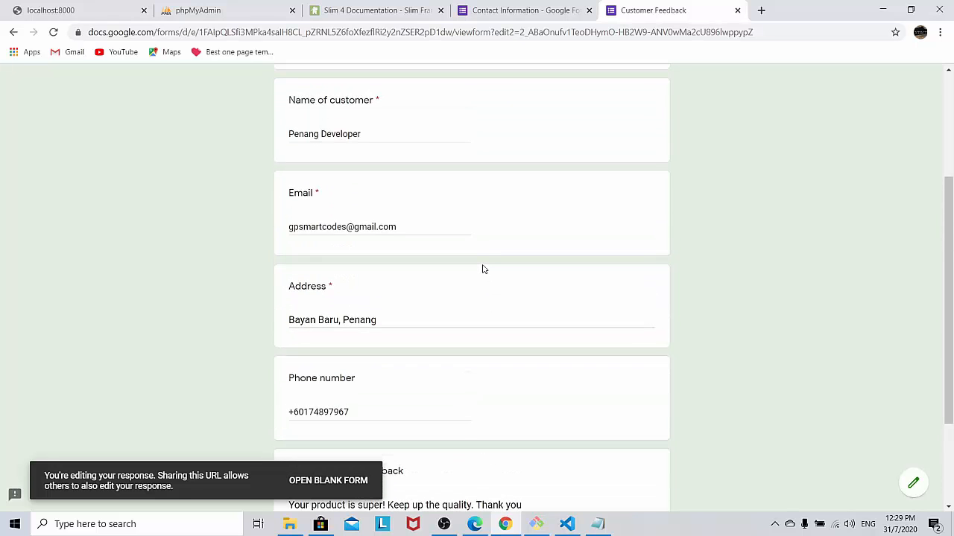
scroll(482, 269, "down", 4)
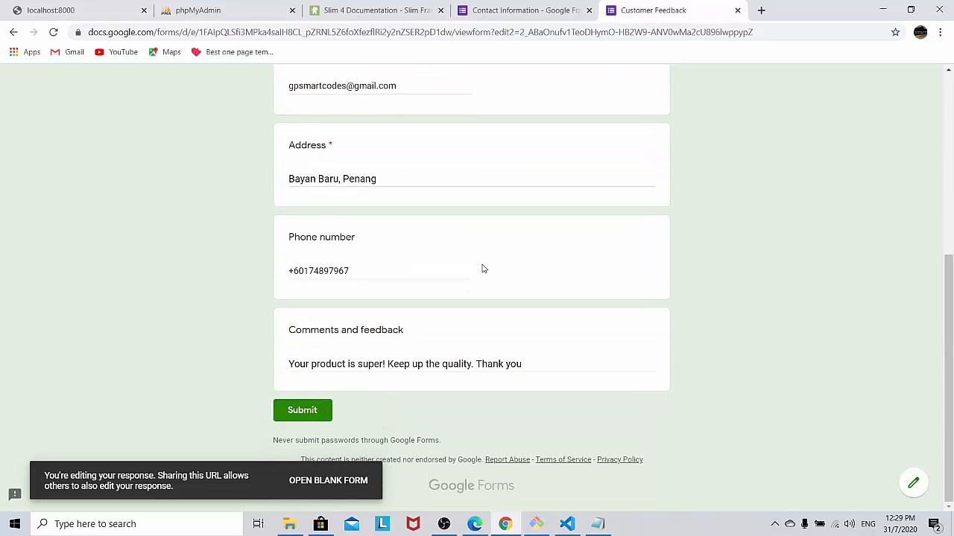
scroll(481, 268, "up", 3)
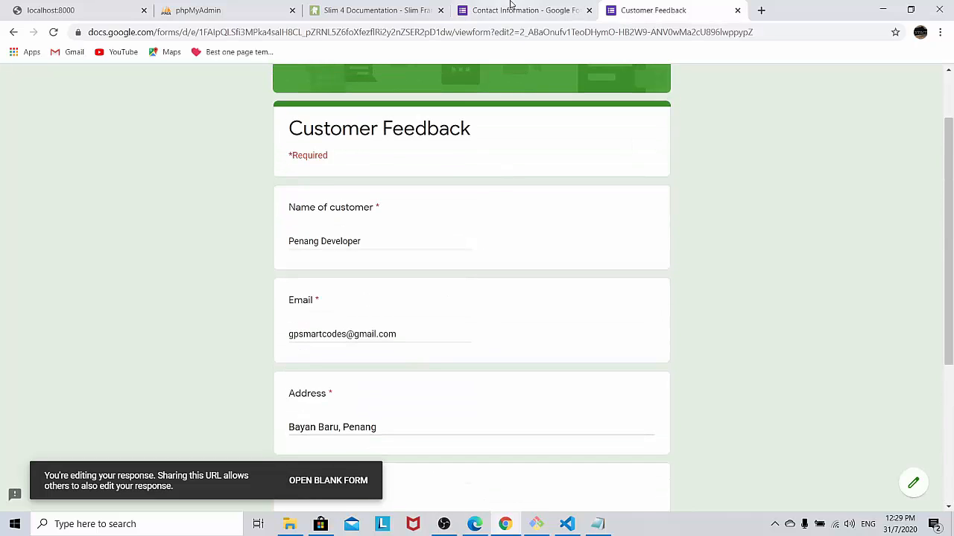
left_click(496, 11)
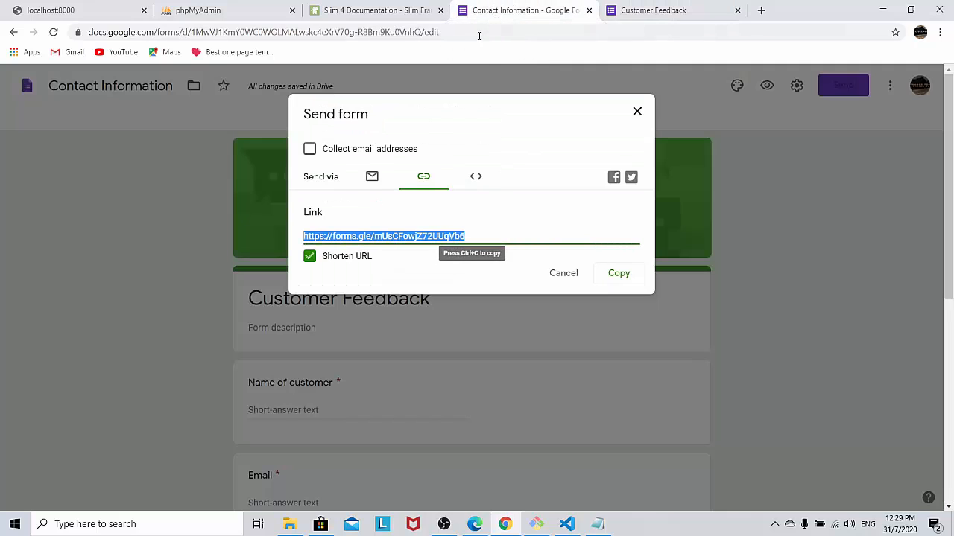
left_click(637, 111)
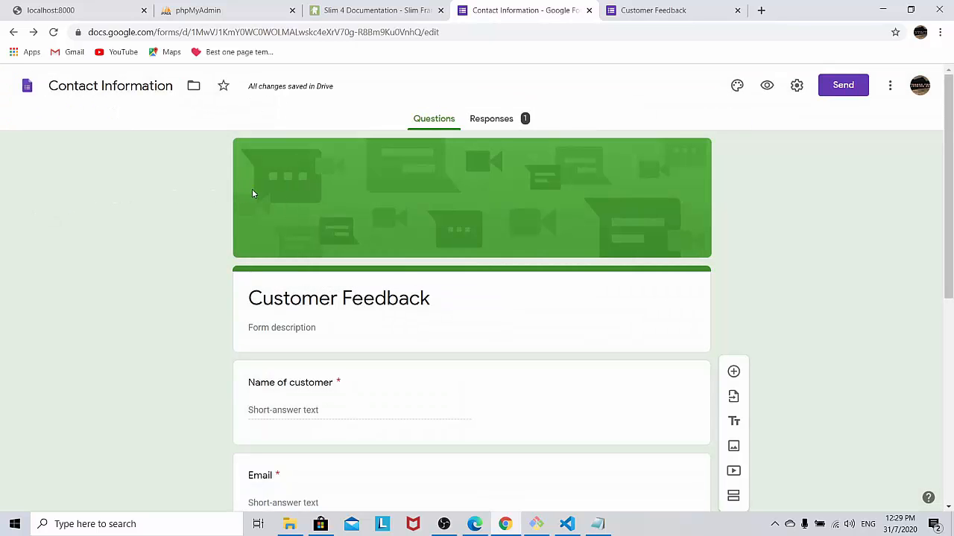
left_click(500, 123)
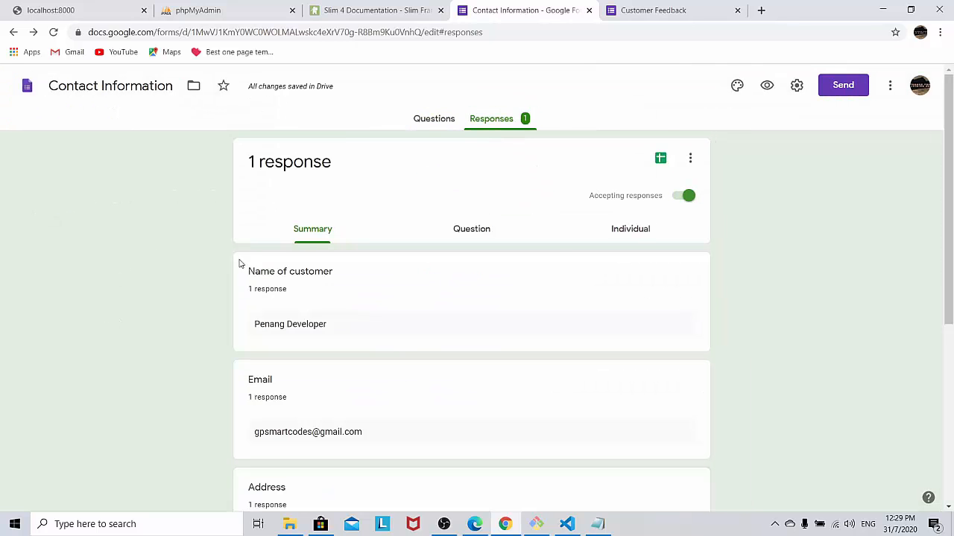
scroll(138, 292, "down", 4)
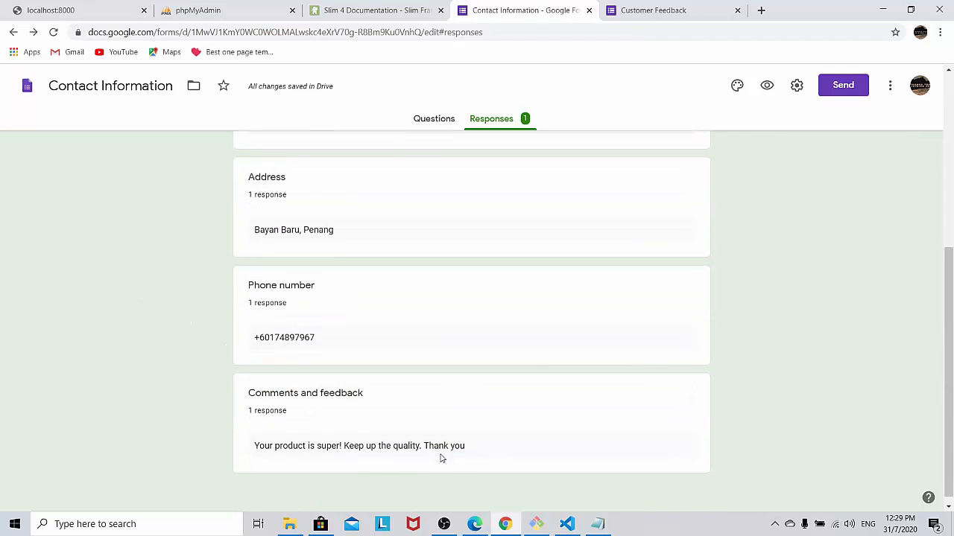
scroll(290, 341, "up", 5)
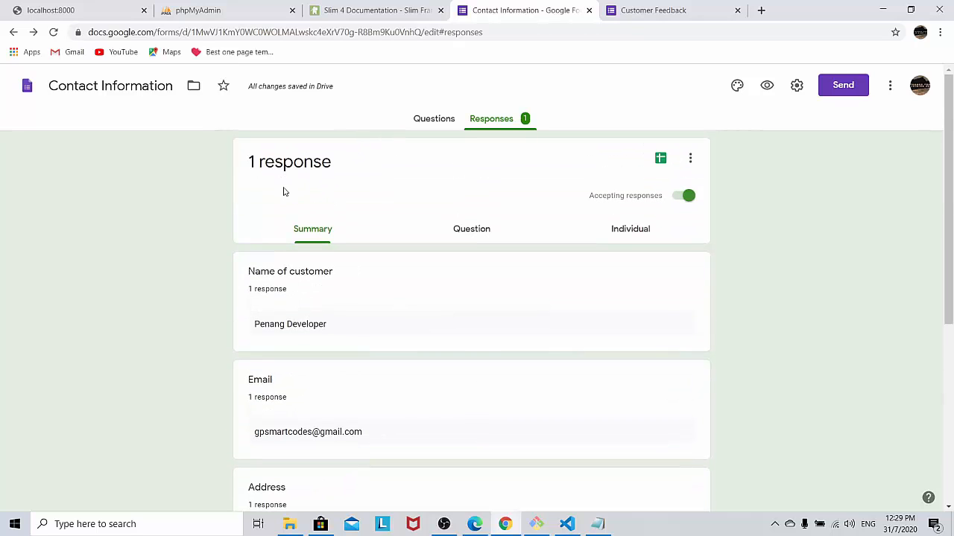
left_click(428, 120)
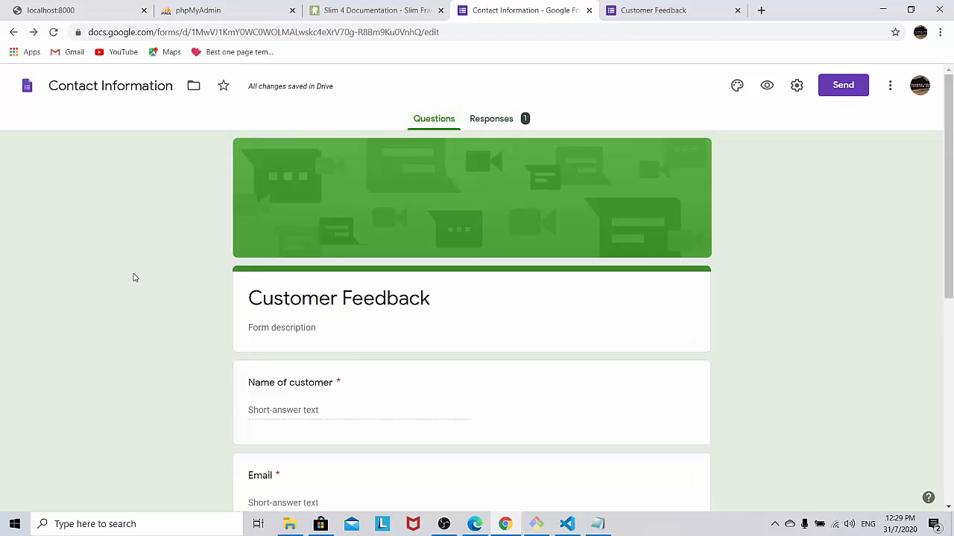
scroll(134, 278, "down", 5)
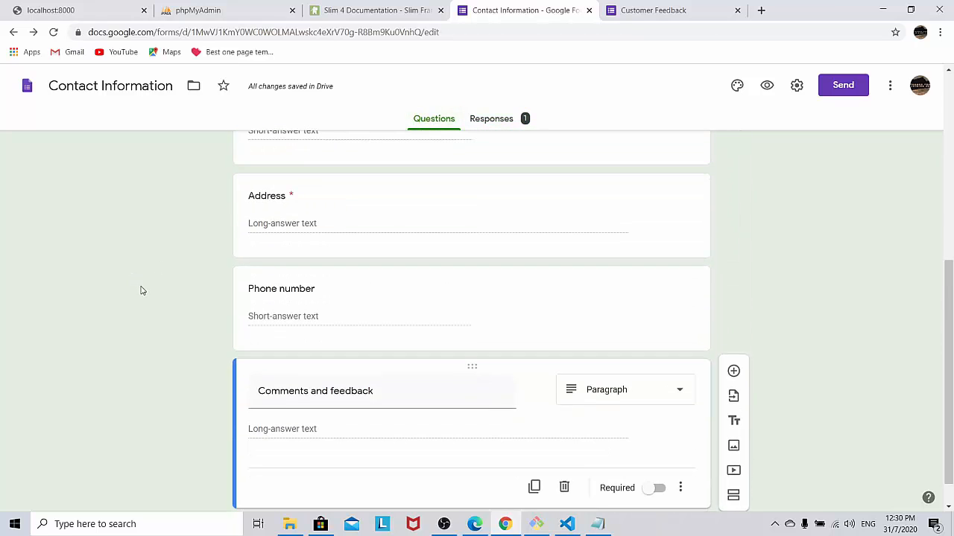
scroll(142, 290, "down", 1)
scroll(618, 419, "up", 5)
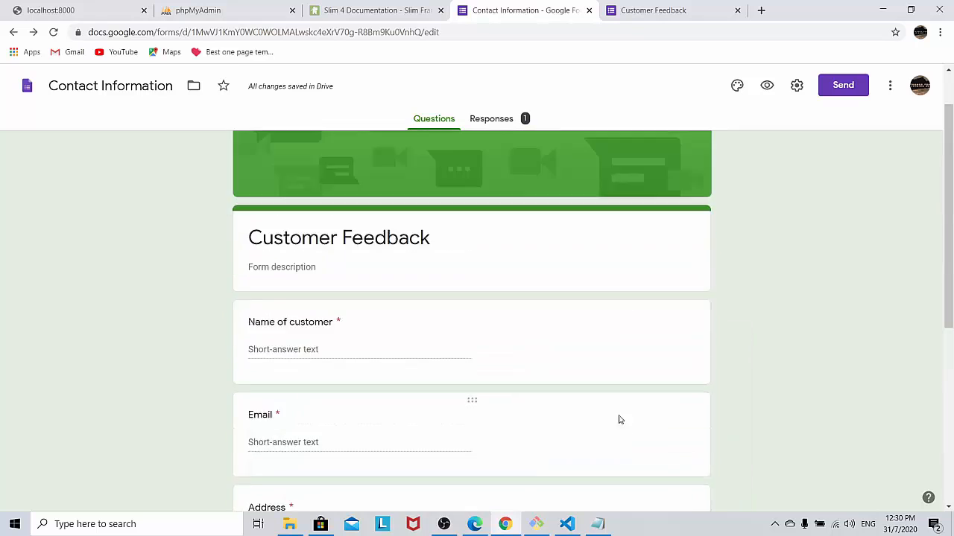
scroll(618, 419, "up", 1)
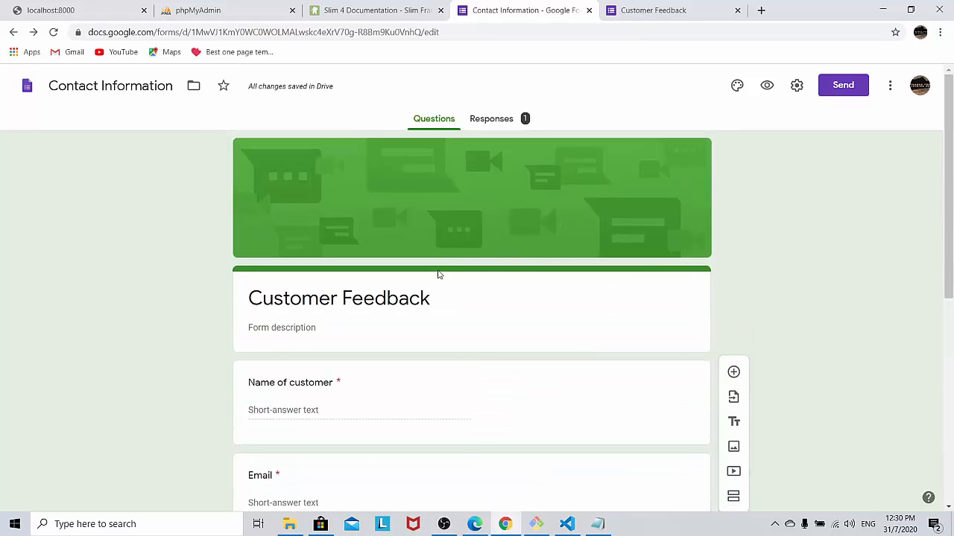
scroll(438, 276, "down", 3)
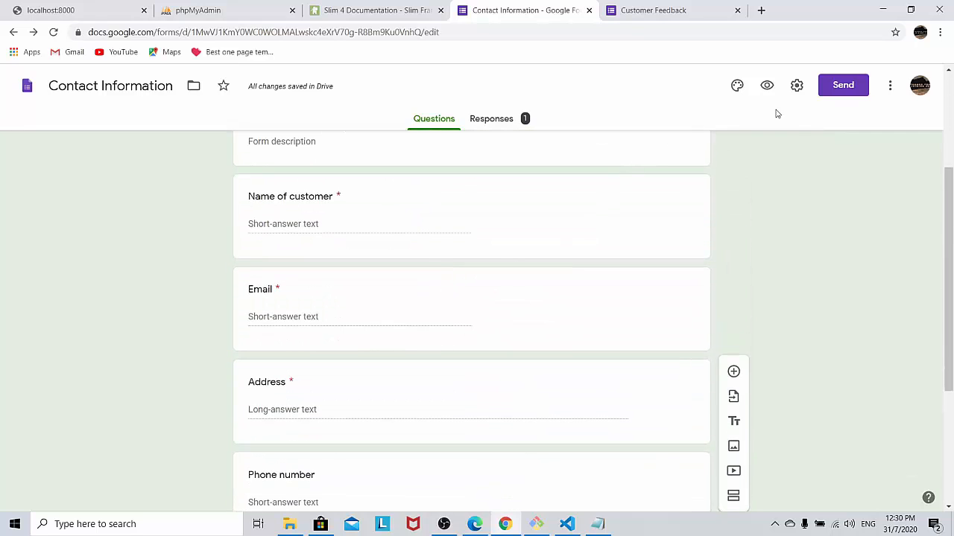
Step: Turn off 'Edit after submit' in the form's General settings and save
left_click(796, 87)
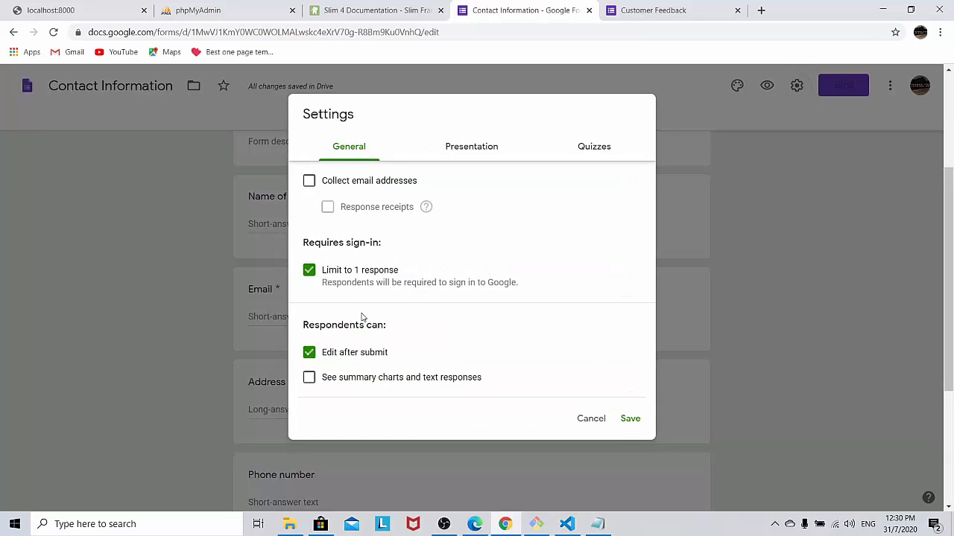
left_click(309, 354)
left_click(638, 421)
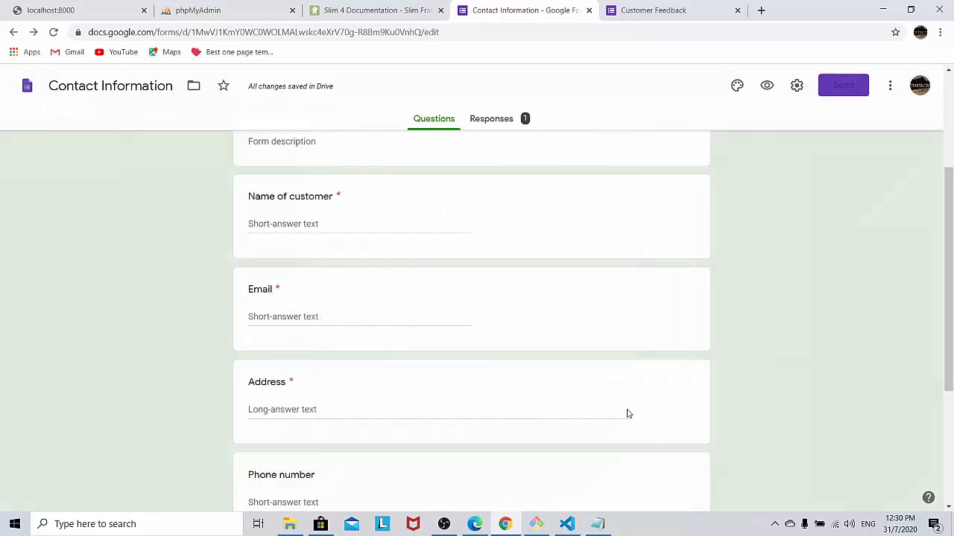
left_click(653, 9)
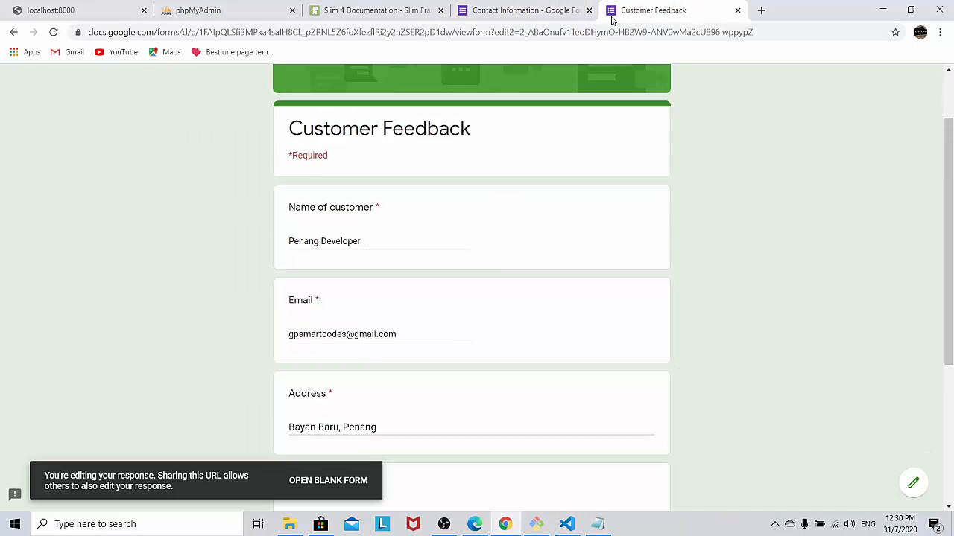
Step: Load the form's forms.gle short link and confirm it shows 'You've already responded'
right_click(390, 36)
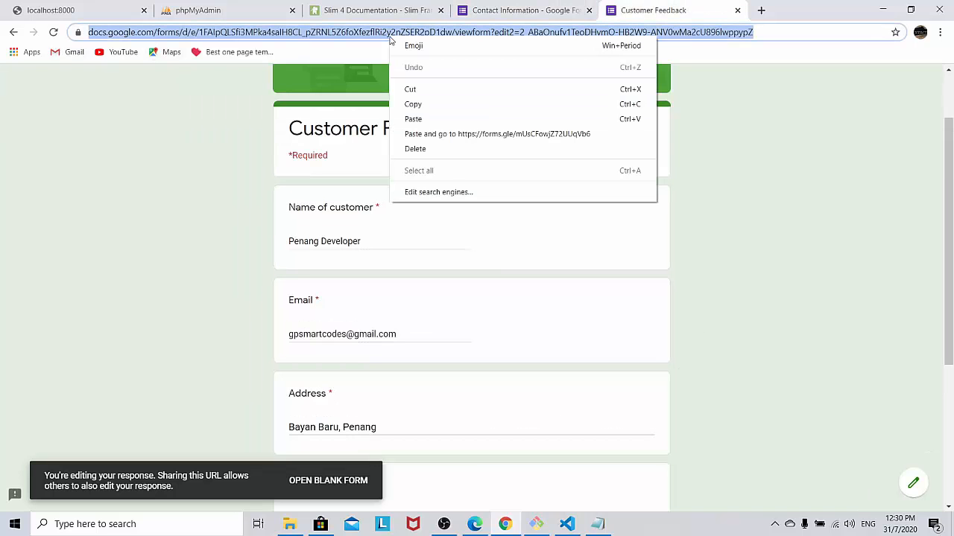
left_click(422, 119)
key("Return")
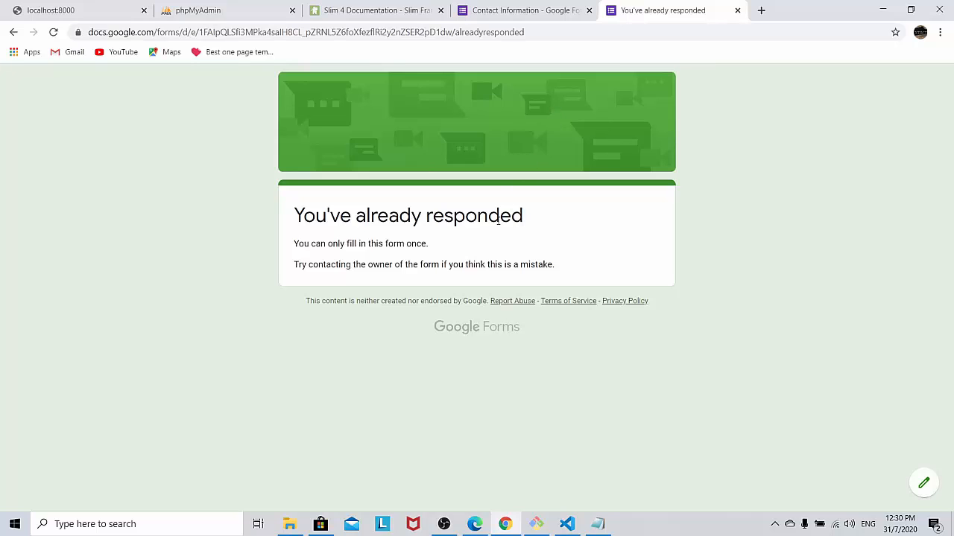
Step: Reopen the short link in a fresh tab, then go back to the Contact Information editor
left_click(737, 11)
left_click(613, 10)
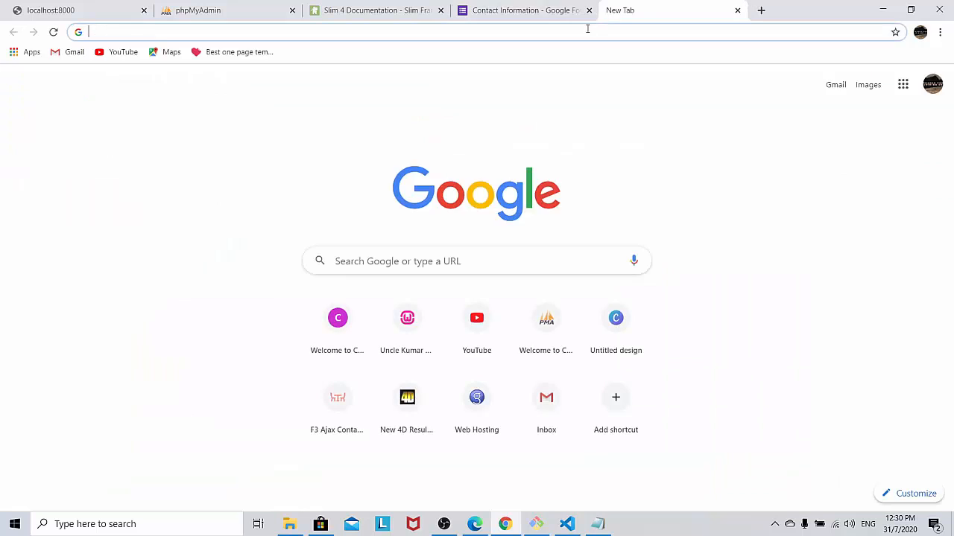
type("https://forms.gle/mUsCFowjZ72UUqVb6")
key("Return")
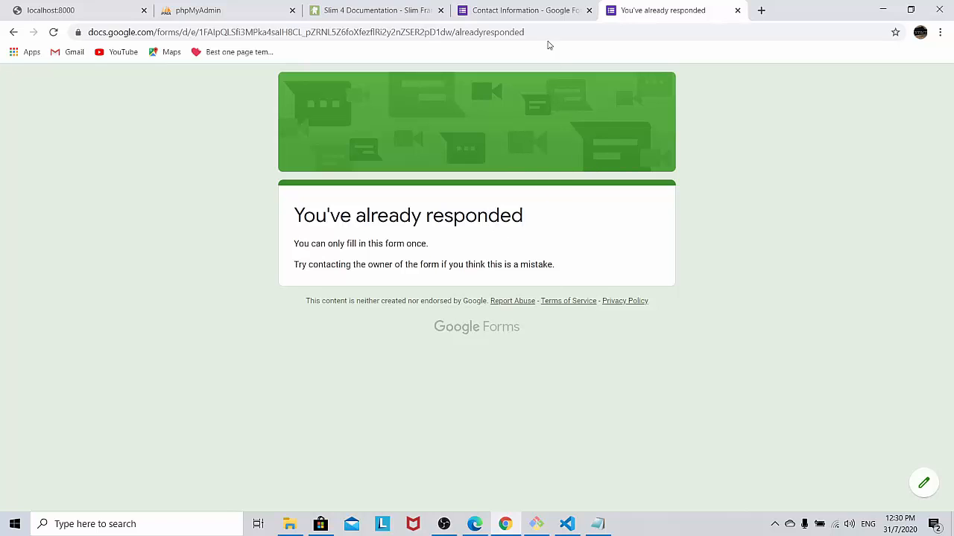
left_click(517, 10)
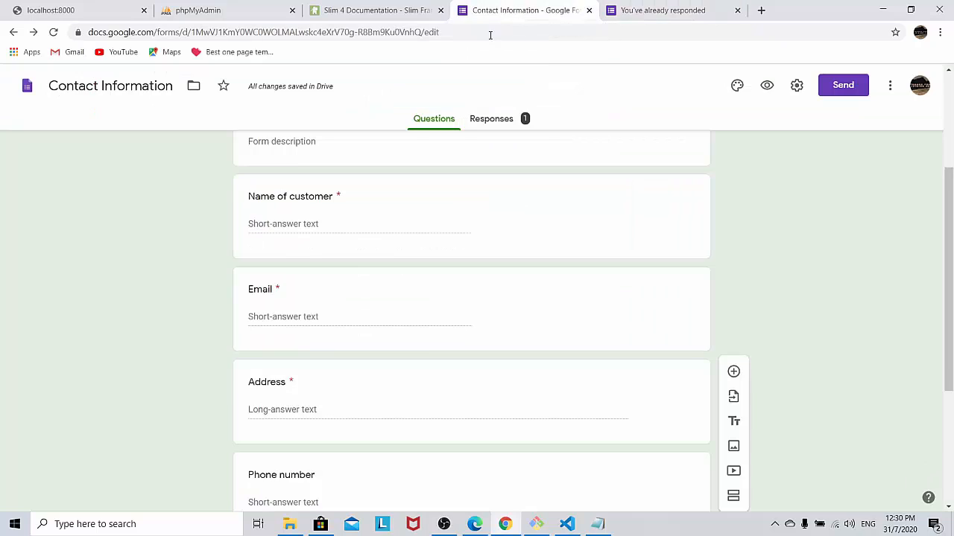
Step: Delete all responses from the form's Responses tab
left_click(489, 123)
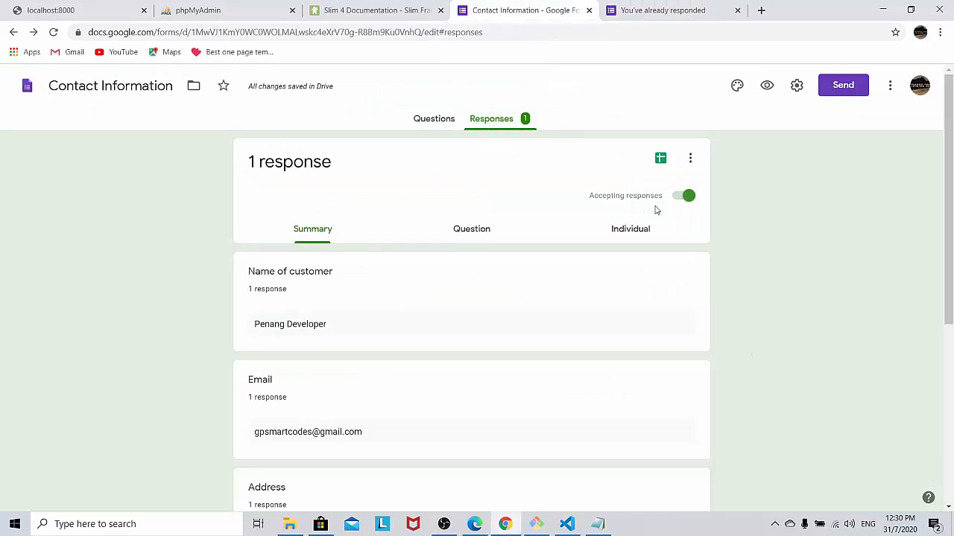
left_click(689, 160)
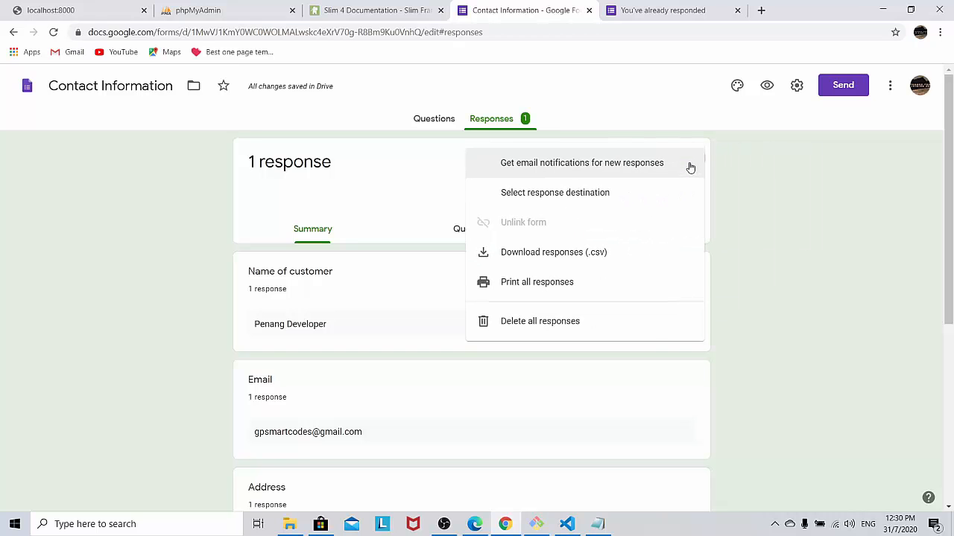
left_click(556, 322)
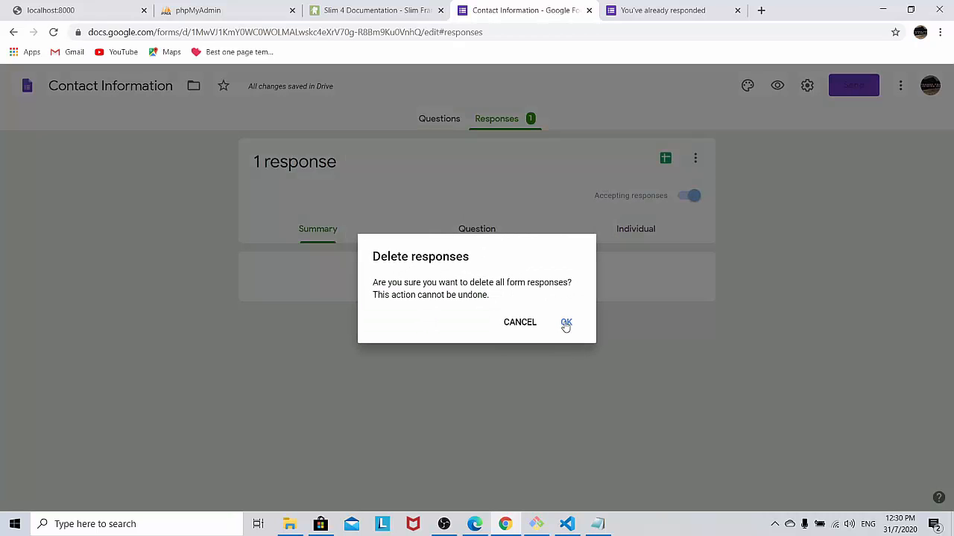
left_click(557, 318)
Step: Reload the forms.gle short link in the other tab to get a blank Customer Feedback form
left_click(622, 19)
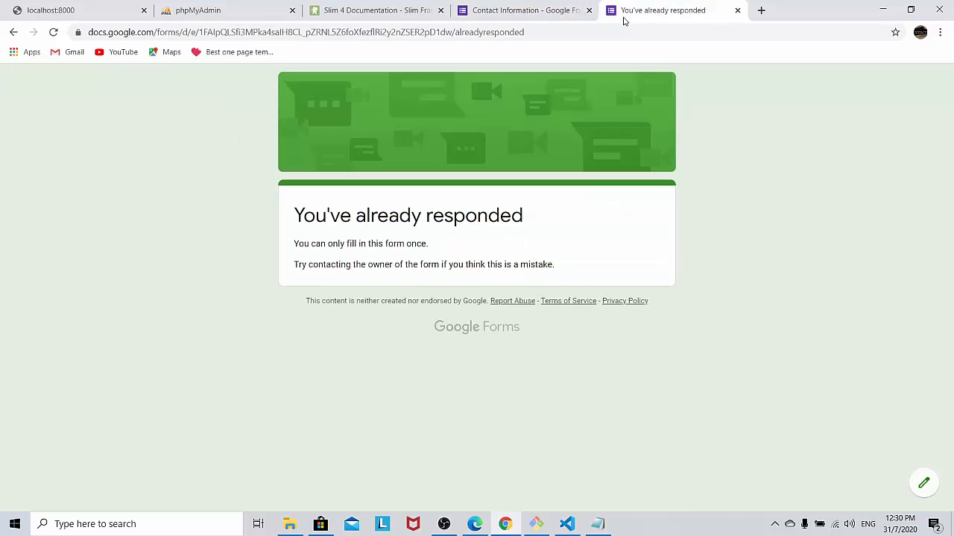
left_click(498, 33)
right_click(497, 36)
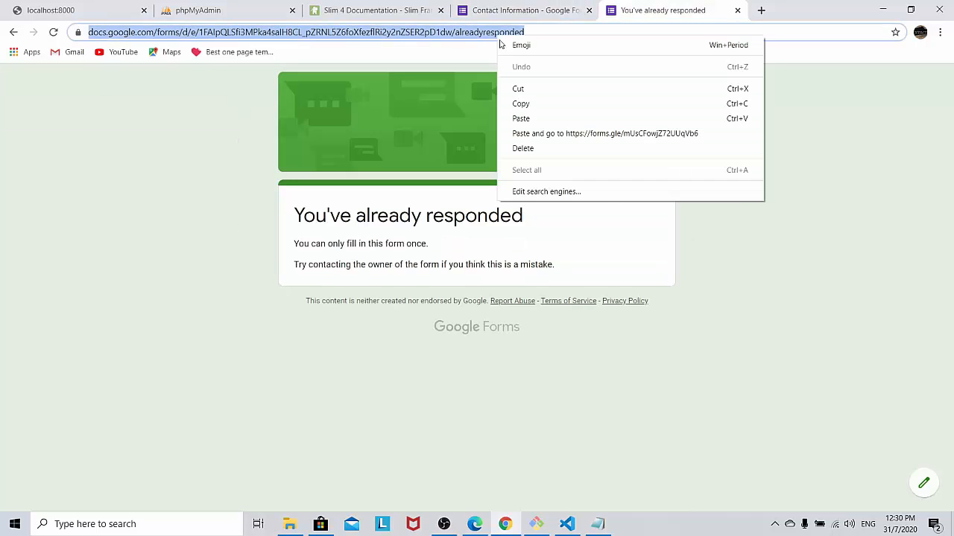
left_click(522, 119)
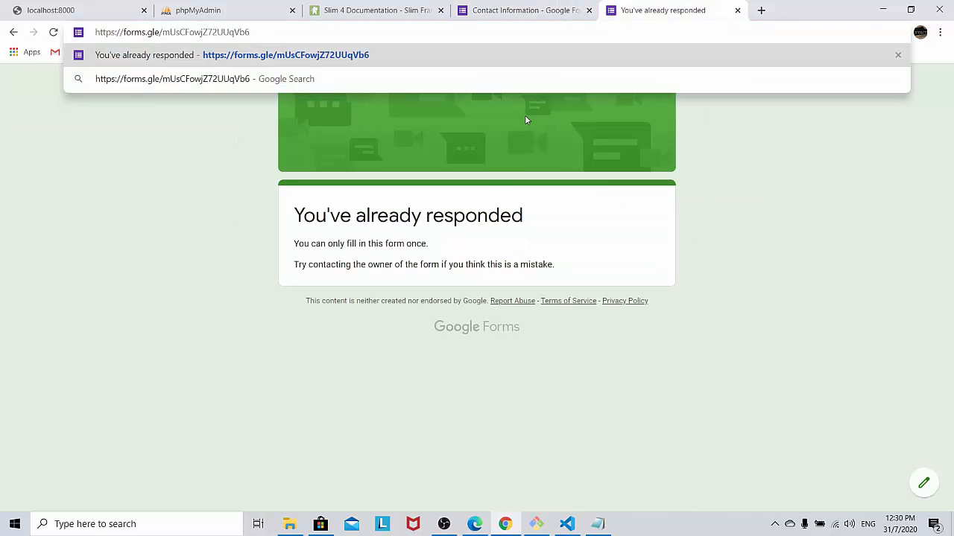
key("Return")
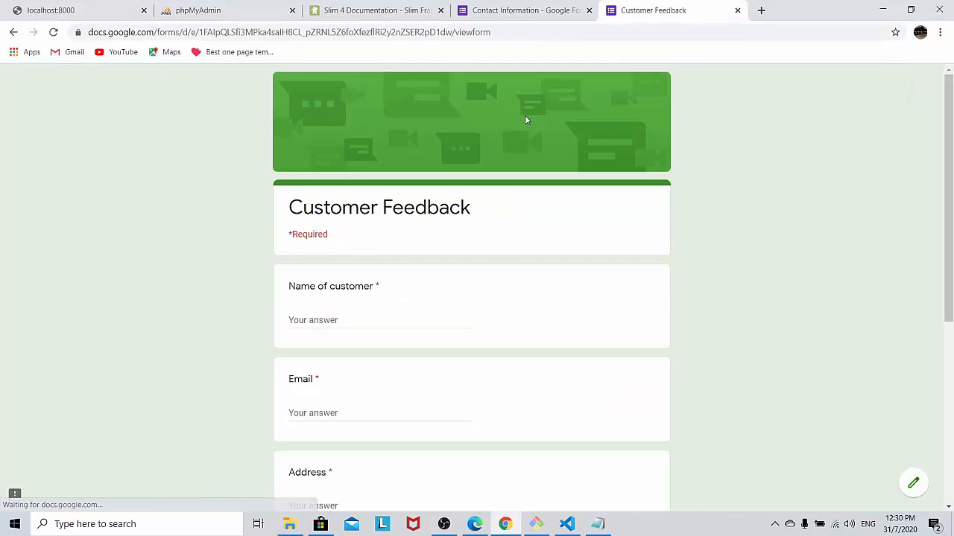
scroll(413, 202, "down", 5)
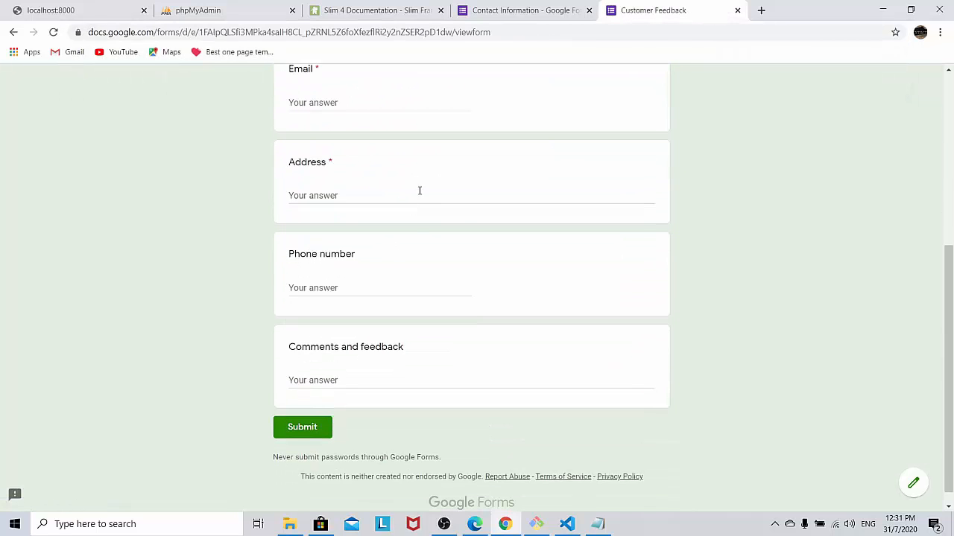
scroll(419, 190, "up", 1)
scroll(417, 225, "up", 2)
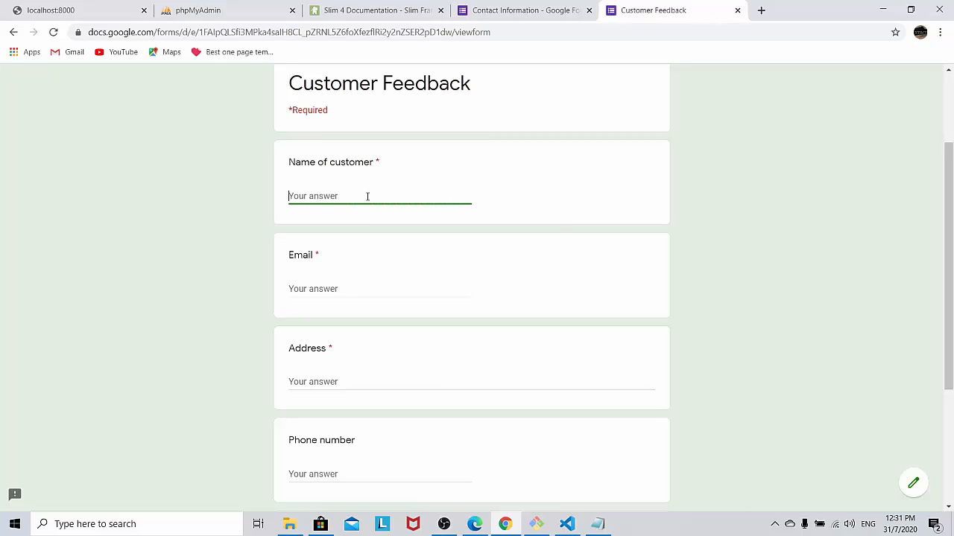
Step: Enter the customer's name, e-mail address and postal address in the form
type("Penang Developer")
left_click(368, 283)
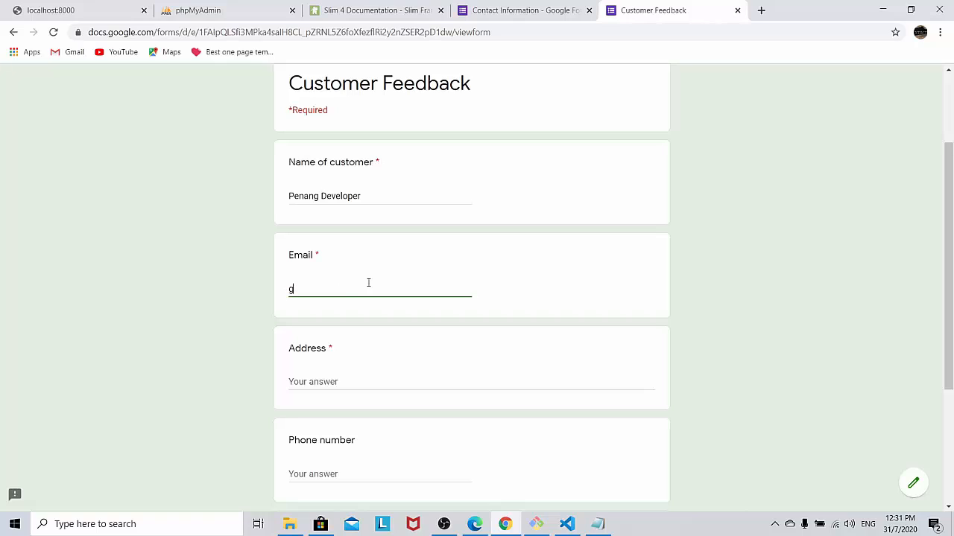
scroll(364, 283, "down", 2)
left_click(369, 251)
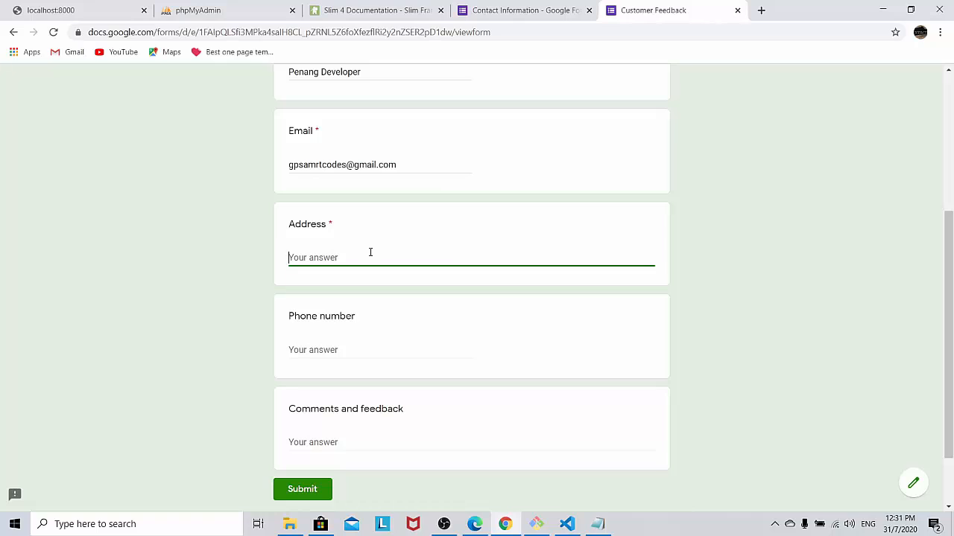
type("Bayan Baru, Penang")
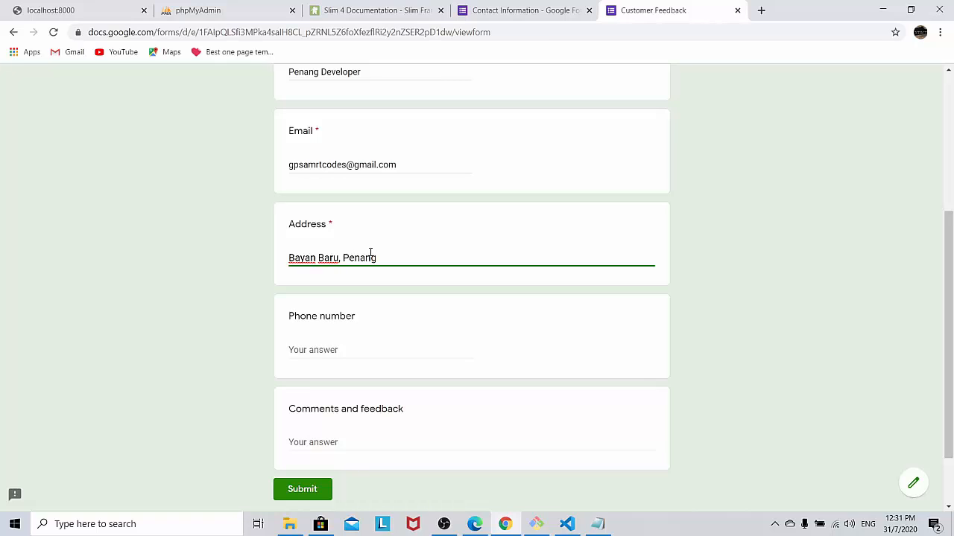
Step: Fill in the customer's phone number and the comment 'Product is super! Nice'
left_click(368, 349)
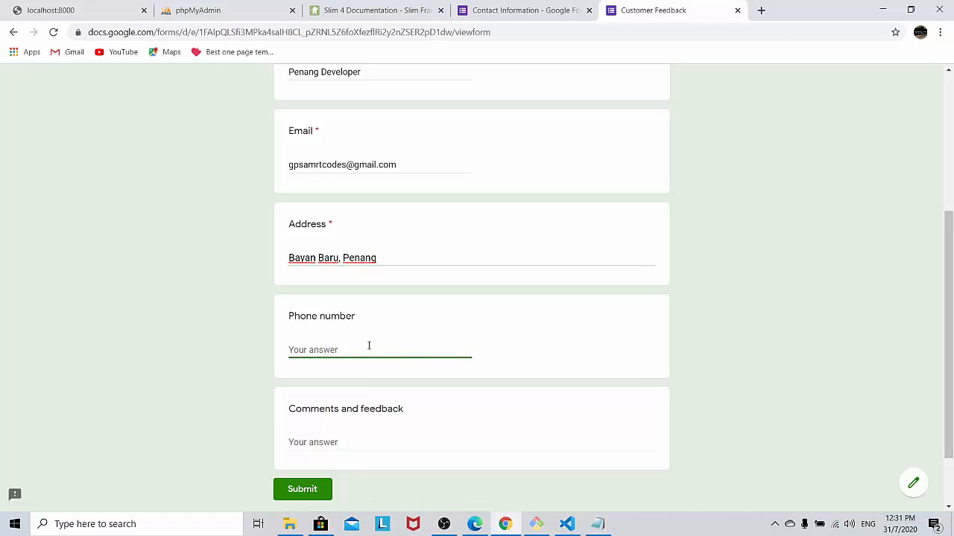
left_click(370, 442)
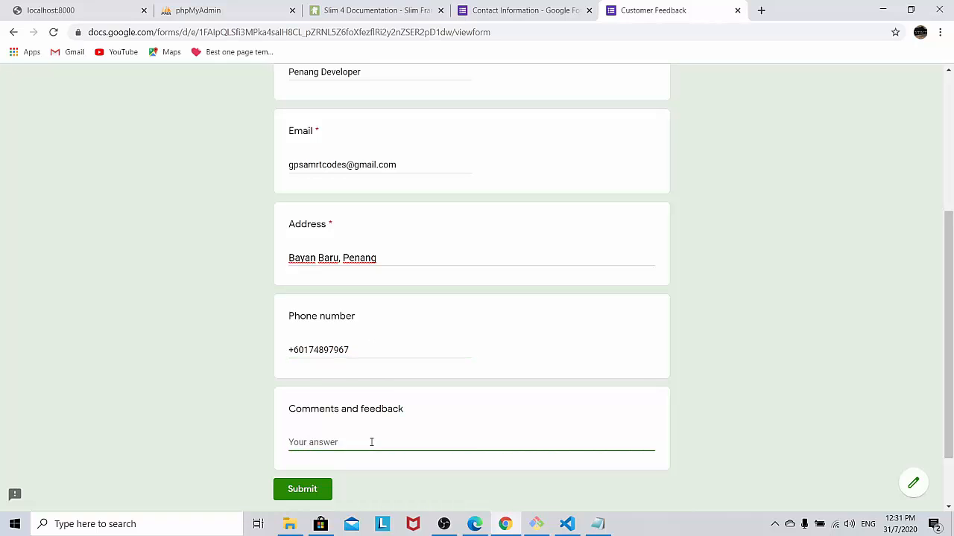
type("Pe")
type("o")
type("uct")
key("BackSpace")
key("BackSpace")
key("BackSpace")
key("BackSpace")
type("duct is si")
type("per! Nice")
Step: Submit the completed Customer Feedback response
left_click(312, 480)
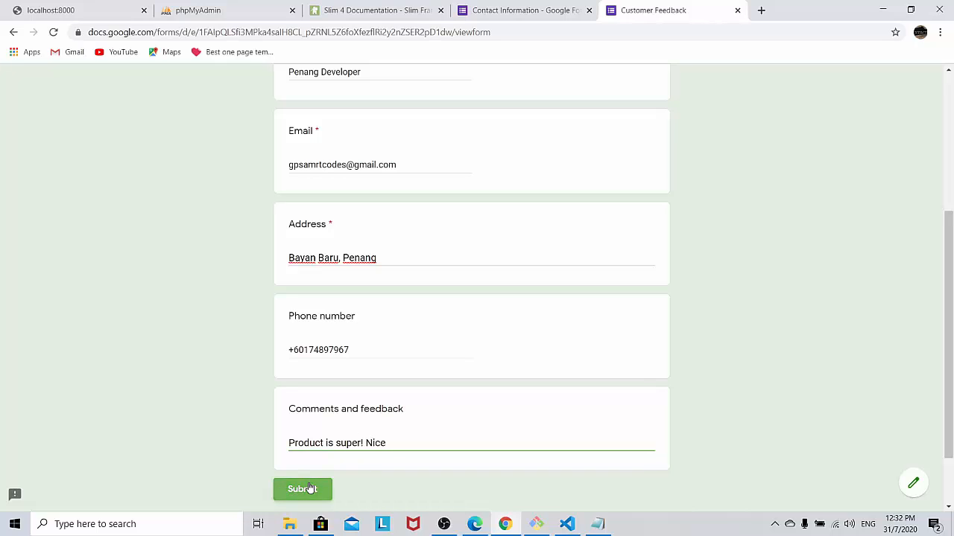